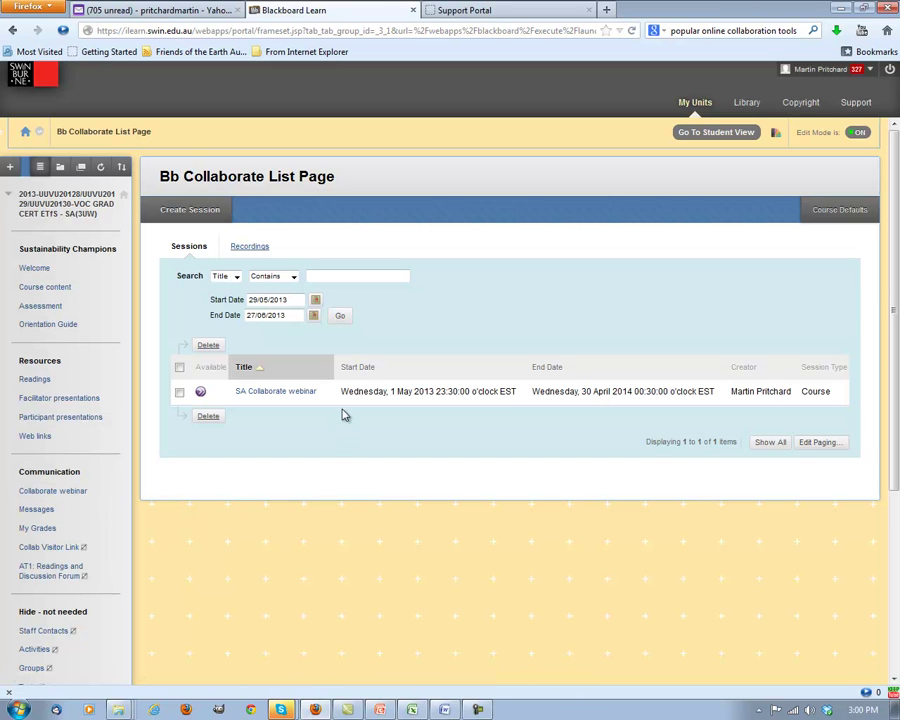
Launch the SA Collaborate webinar session, opening join.jnlp with Java(TM) Web Start Launcher, and dismiss the recording reminder without recording.
{"action": "mouse_move", "coordinate": [305, 400]}
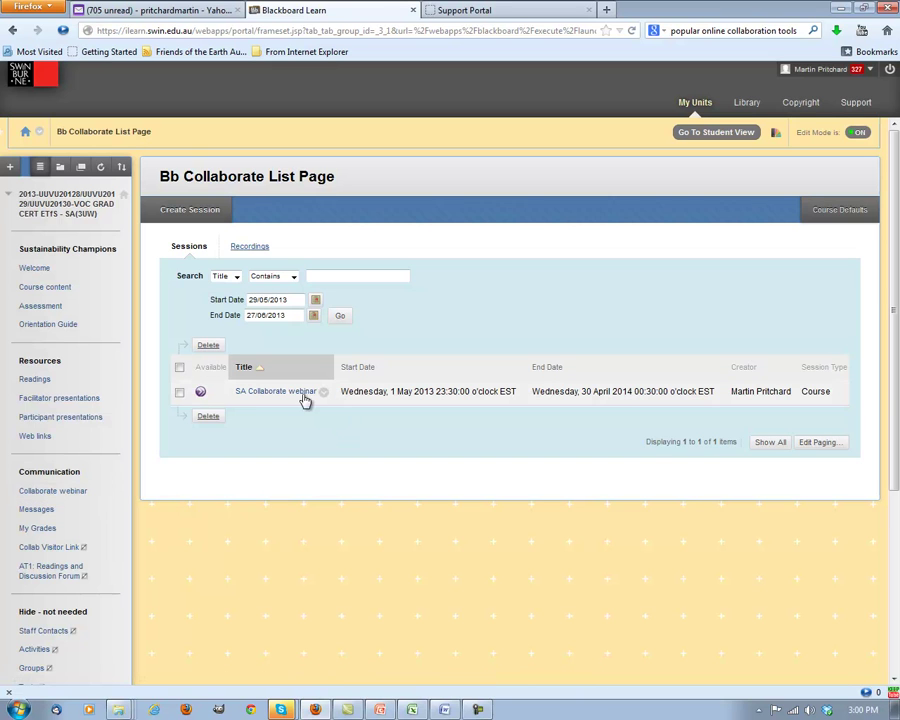
{"action": "left_click", "coordinate": [250, 395]}
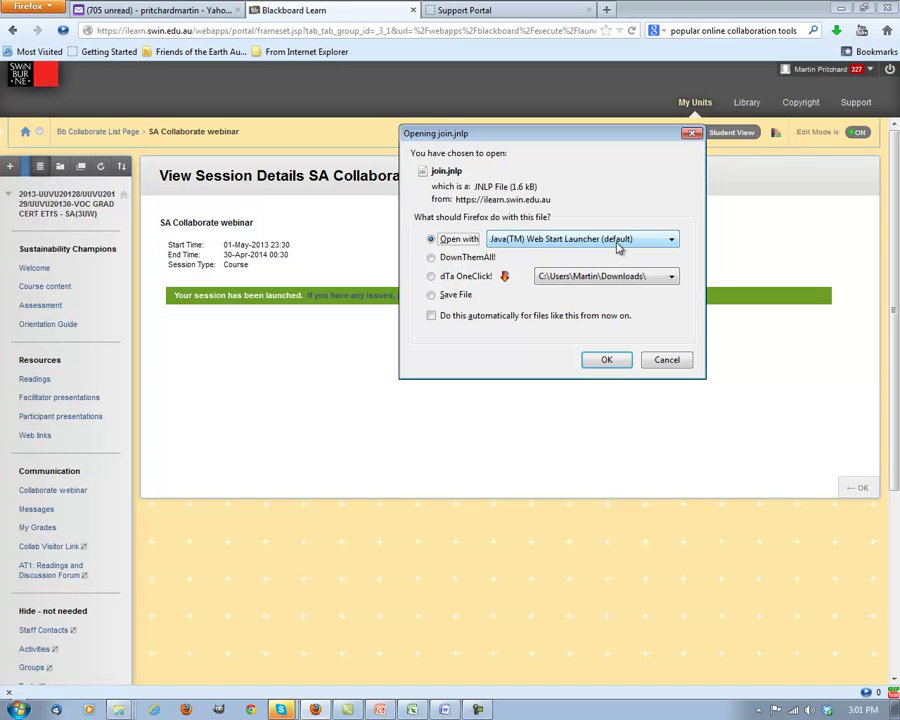
{"action": "left_click", "coordinate": [606, 362]}
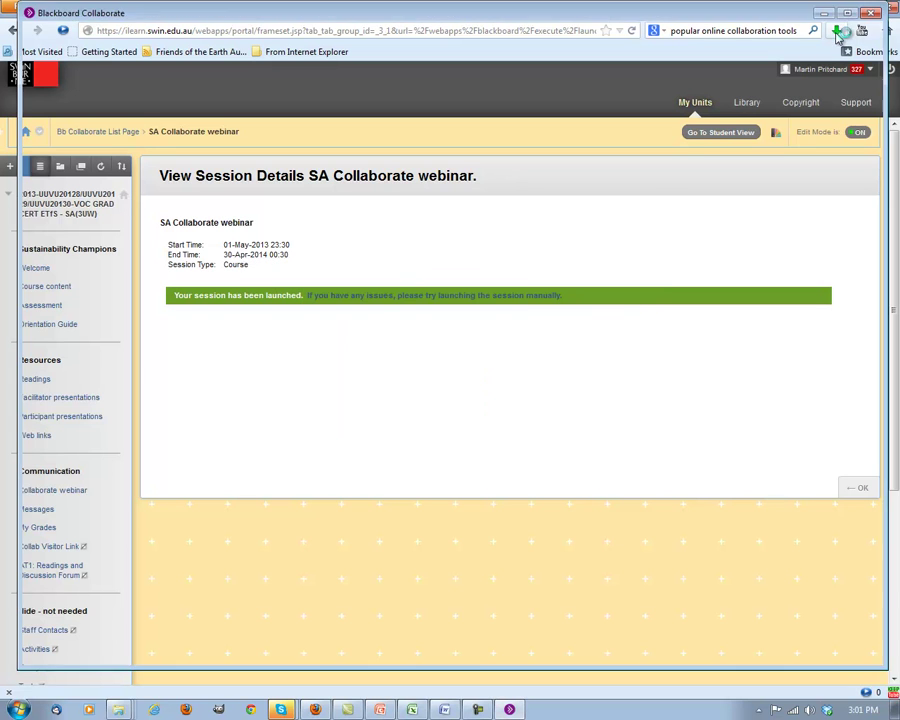
{"action": "key", "text": "alt+Tab"}
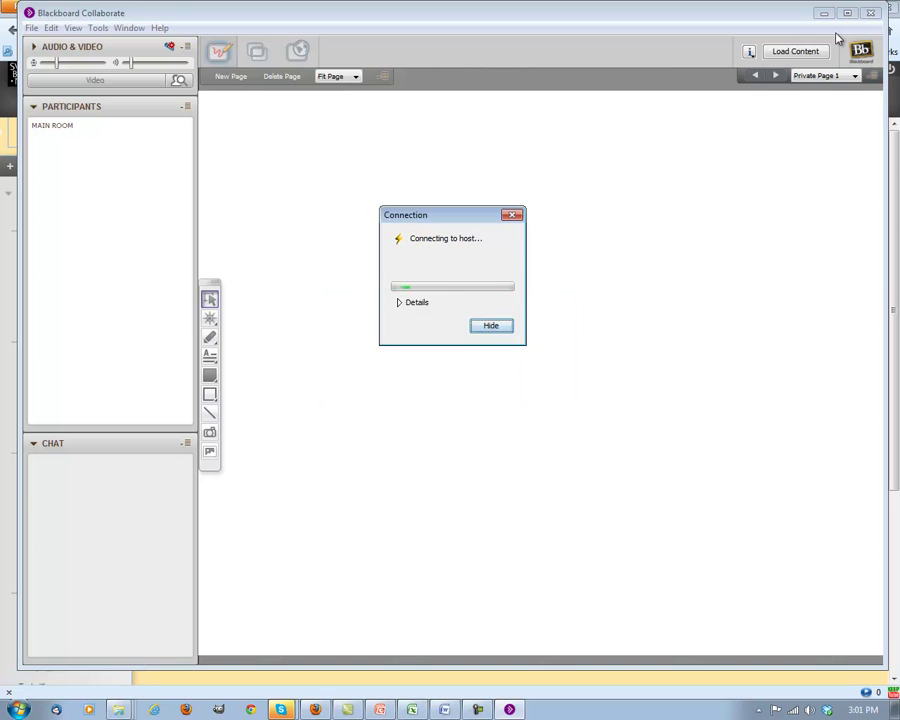
{"action": "key", "text": "alt+Tab"}
{"action": "key", "text": "alt+Tab"}
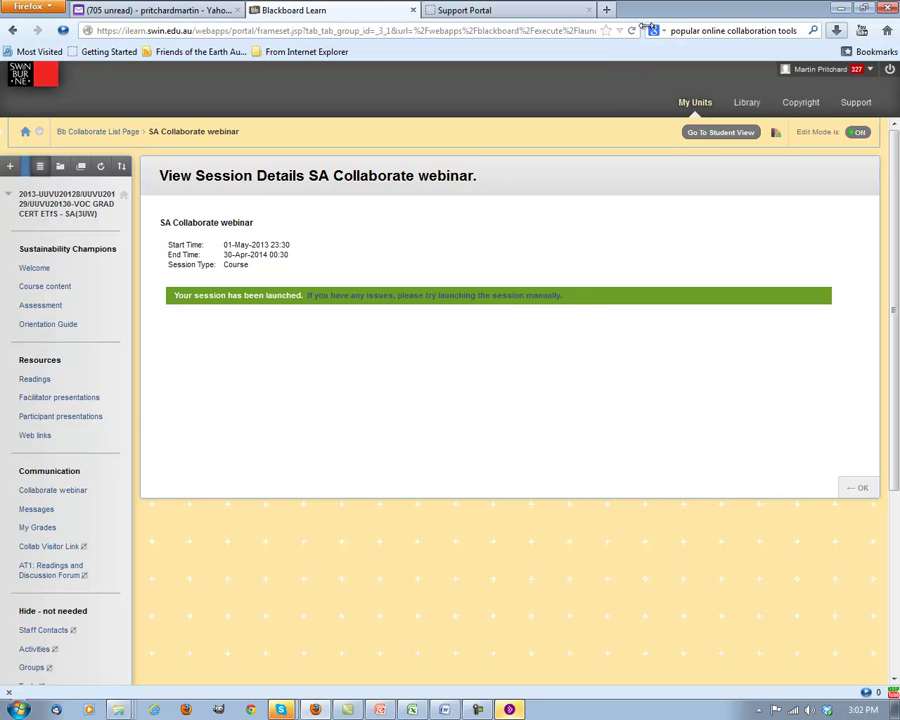
{"action": "key", "text": "alt+Tab"}
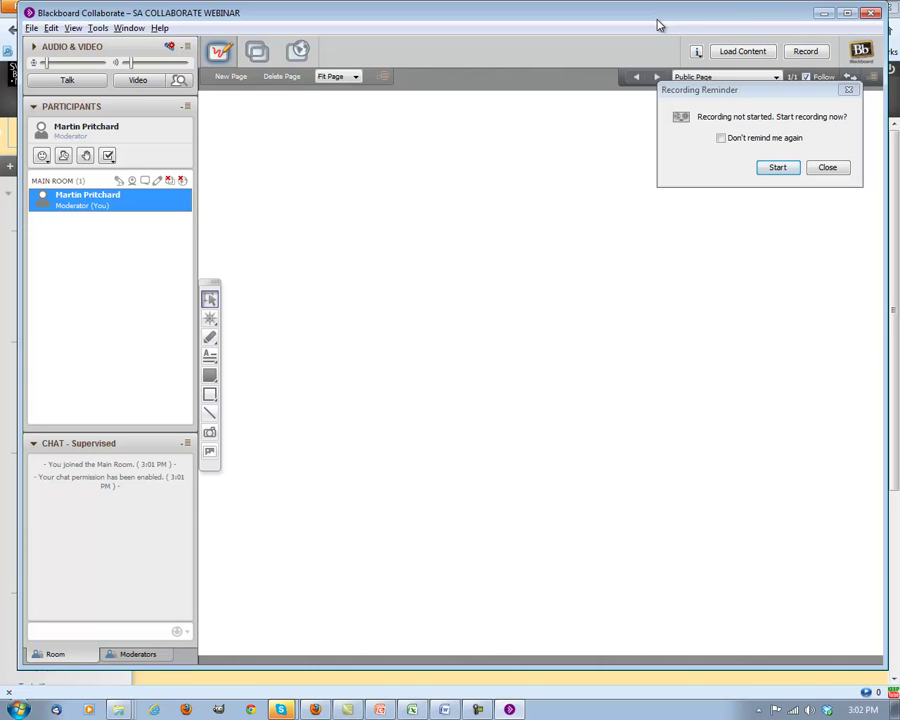
{"action": "left_click", "coordinate": [828, 168]}
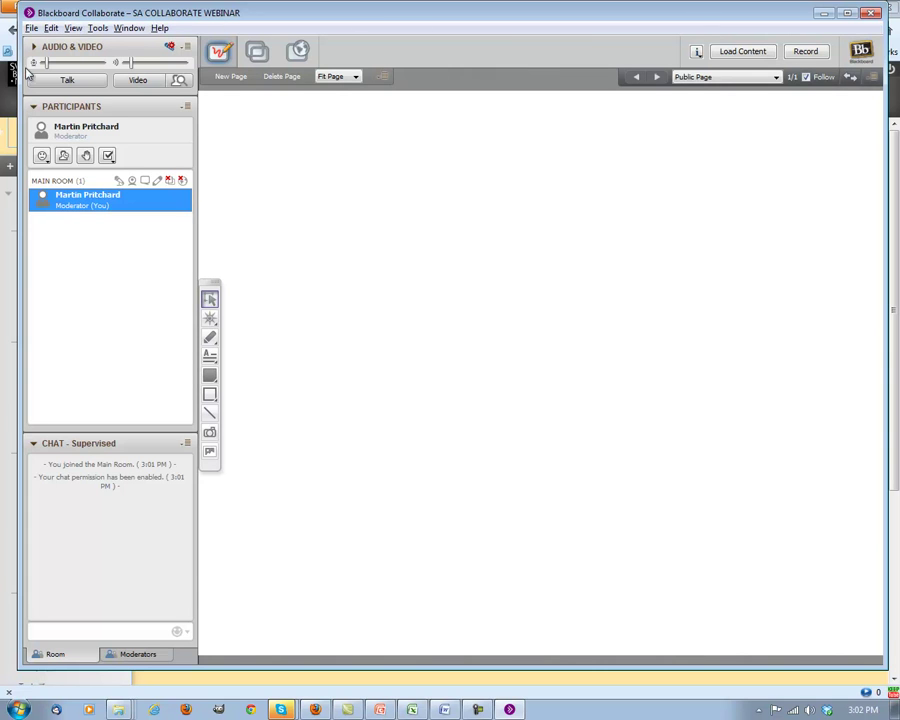
Start the Audio Setup Wizard with the Andrea PureAudio headphones as output device and raise the speaker volume during the test message.
{"action": "mouse_move", "coordinate": [4, 144]}
{"action": "left_click", "coordinate": [104, 33]}
{"action": "mouse_move", "coordinate": [116, 64]}
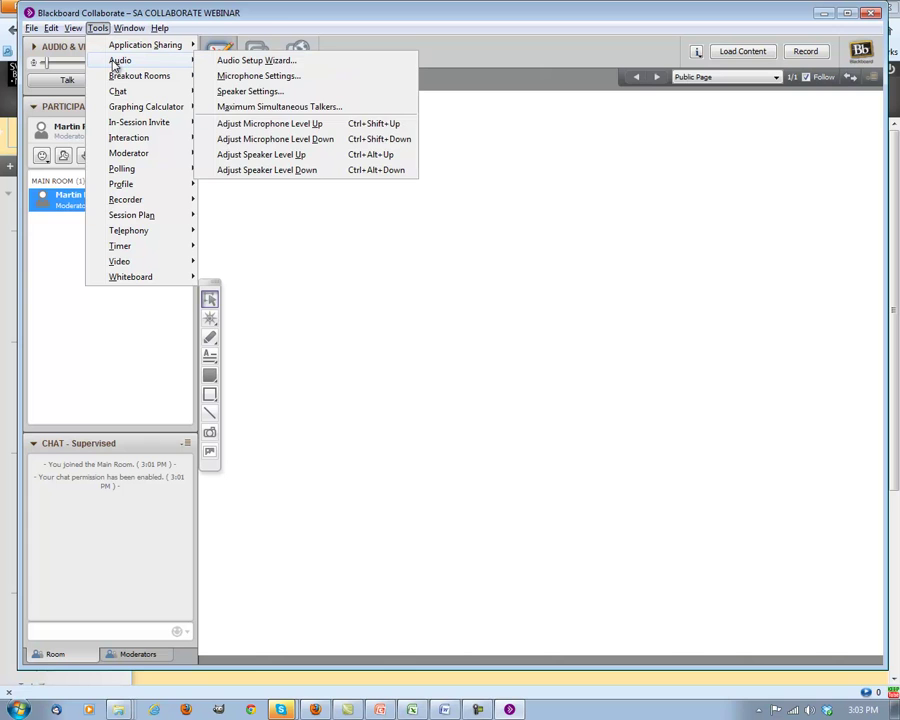
{"action": "left_click", "coordinate": [287, 64]}
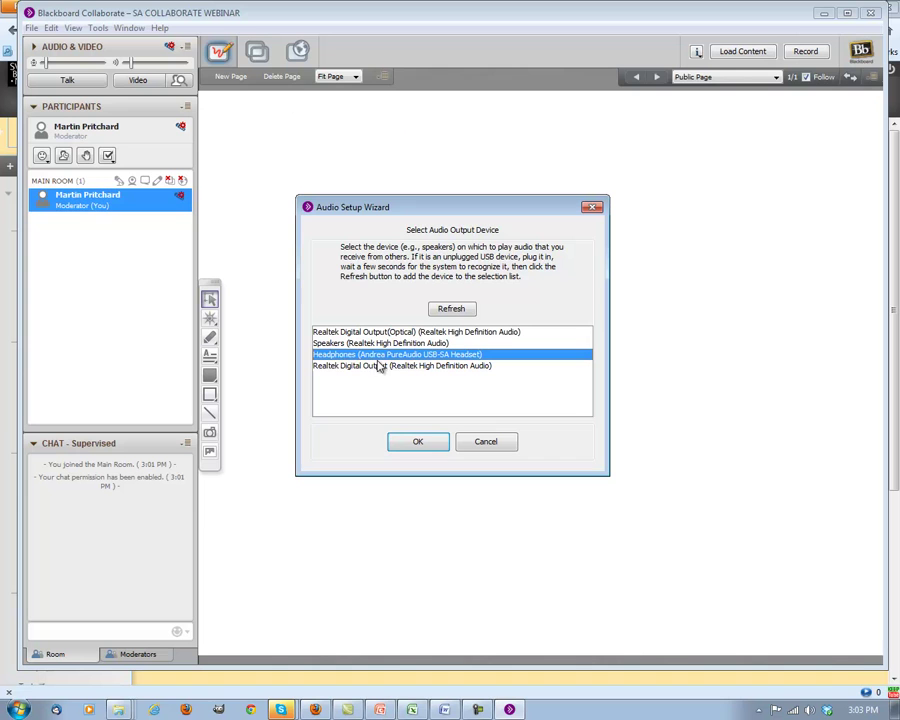
{"action": "left_click", "coordinate": [419, 441]}
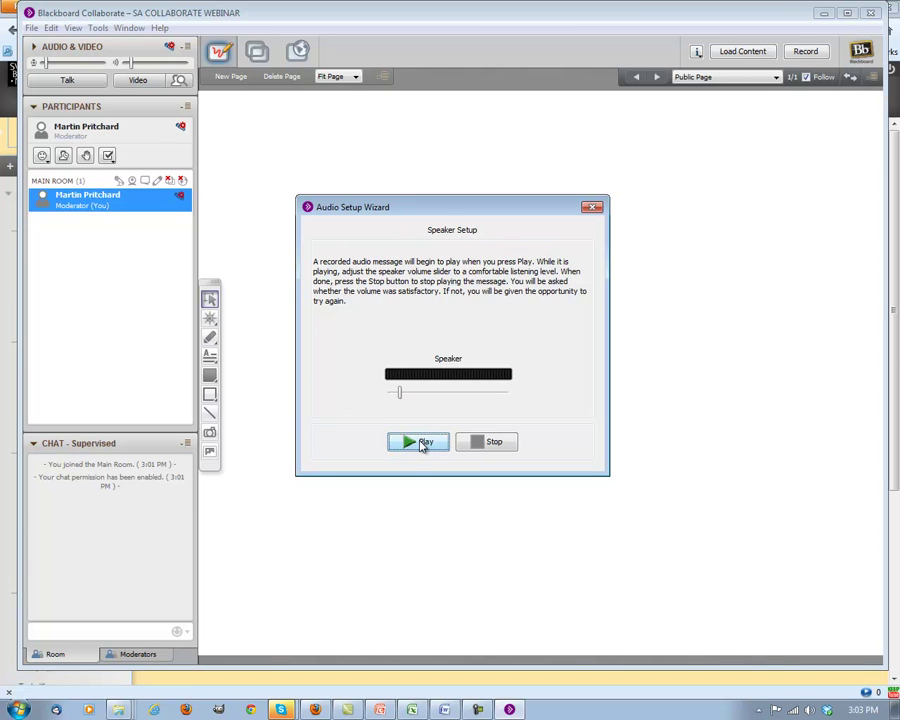
{"action": "left_click", "coordinate": [421, 445]}
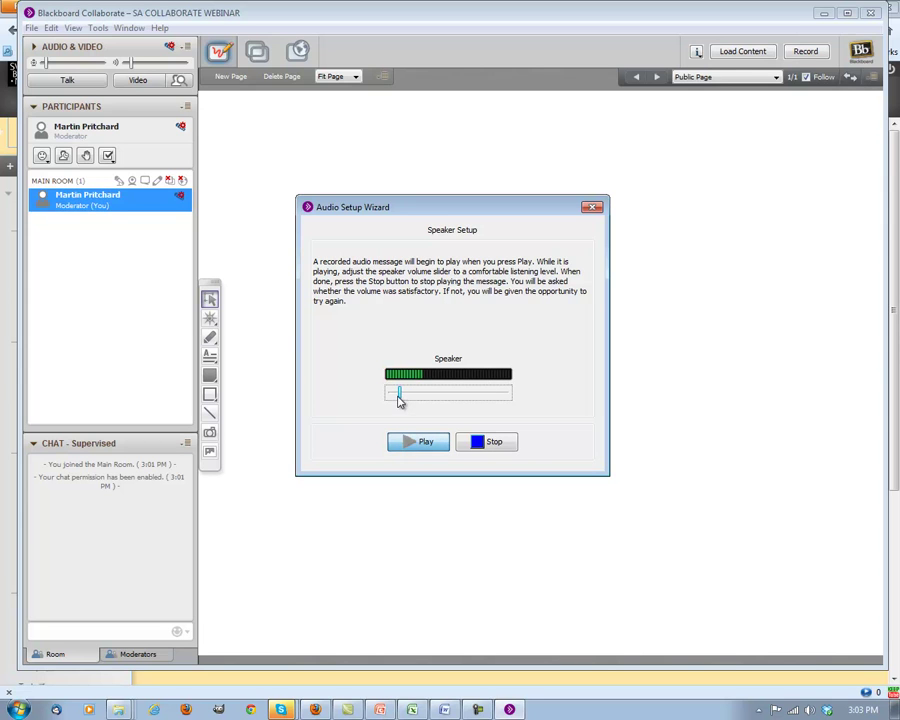
{"action": "left_click_drag", "start_coordinate": [400, 398], "coordinate": [435, 403]}
{"action": "left_click", "coordinate": [481, 444]}
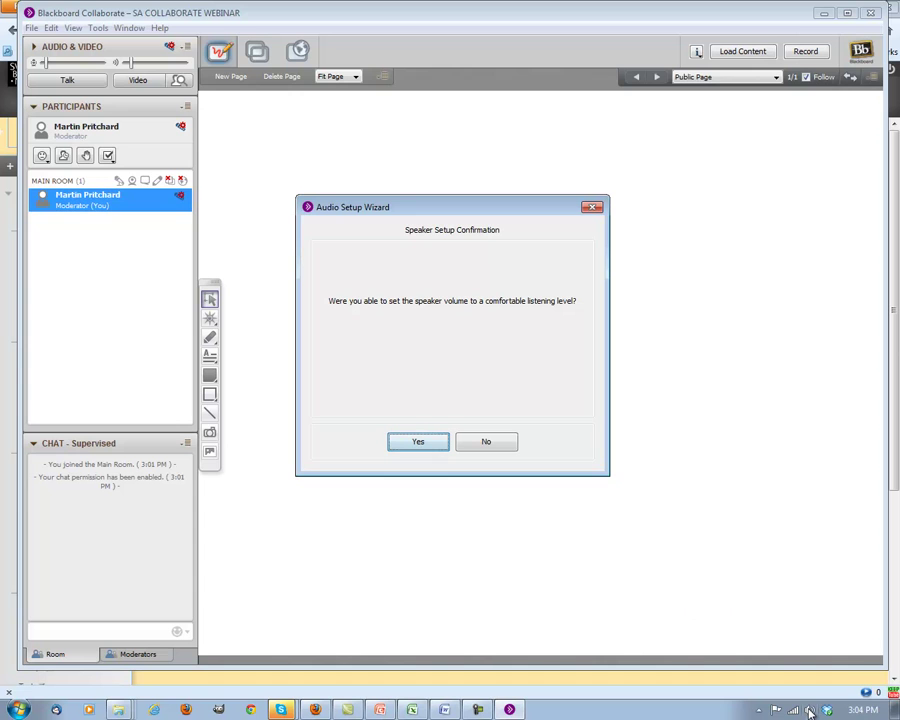
Check the volume levels of the Andrea PureAudio headphones in the Windows playback devices without changing them.
{"action": "right_click", "coordinate": [810, 711]}
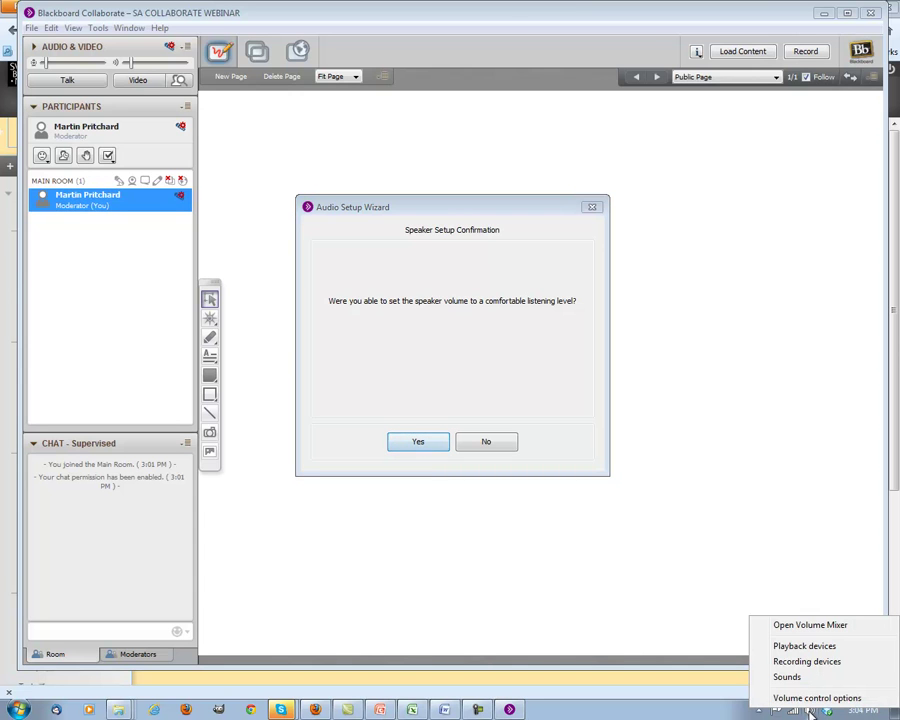
{"action": "left_click", "coordinate": [806, 646]}
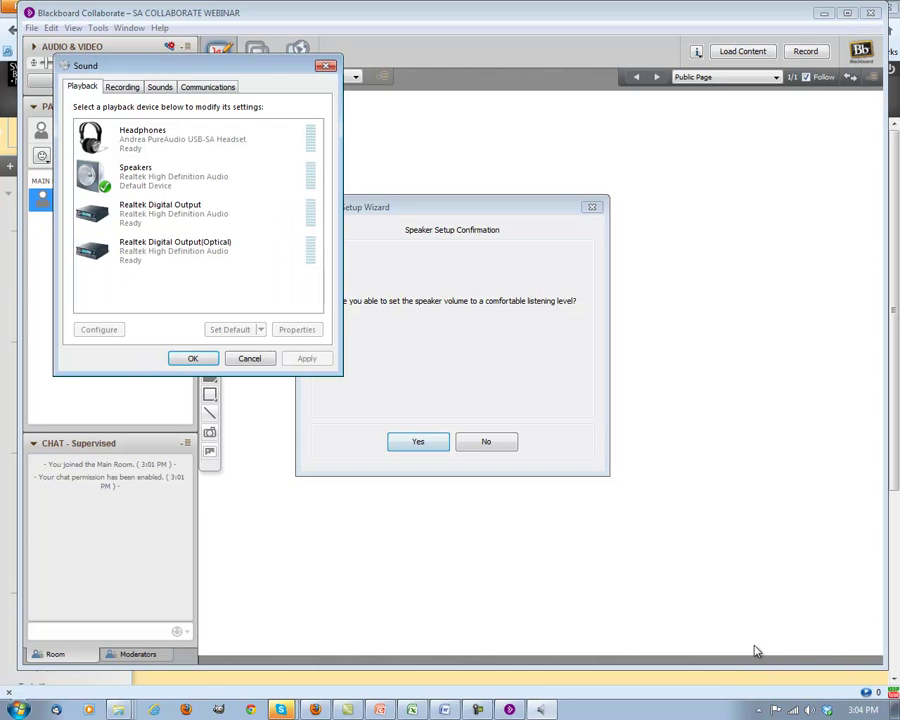
{"action": "left_click", "coordinate": [154, 152]}
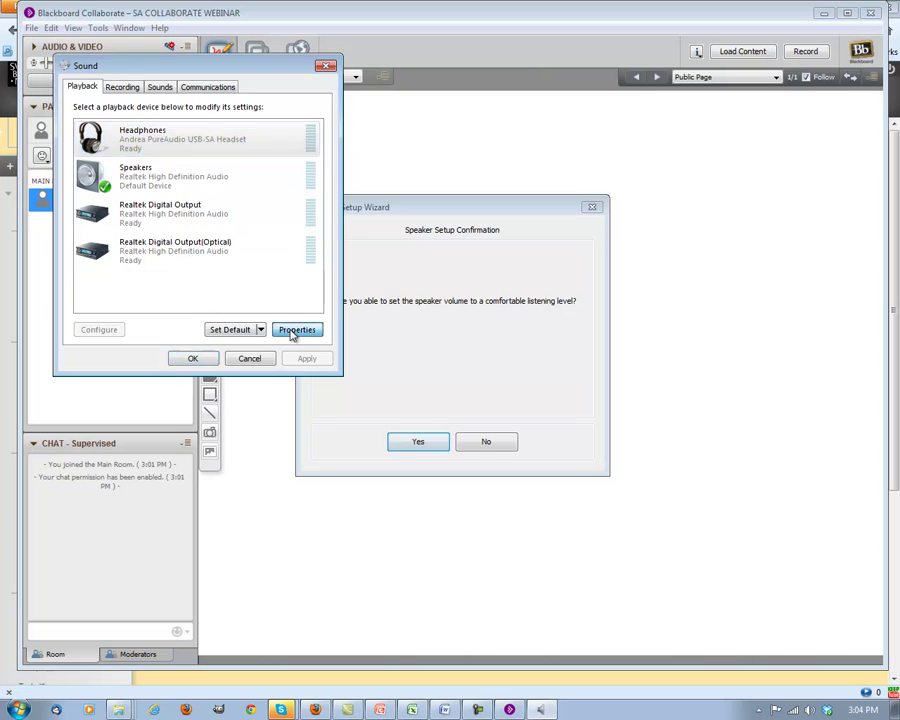
{"action": "left_click", "coordinate": [297, 330]}
{"action": "left_click", "coordinate": [143, 144]}
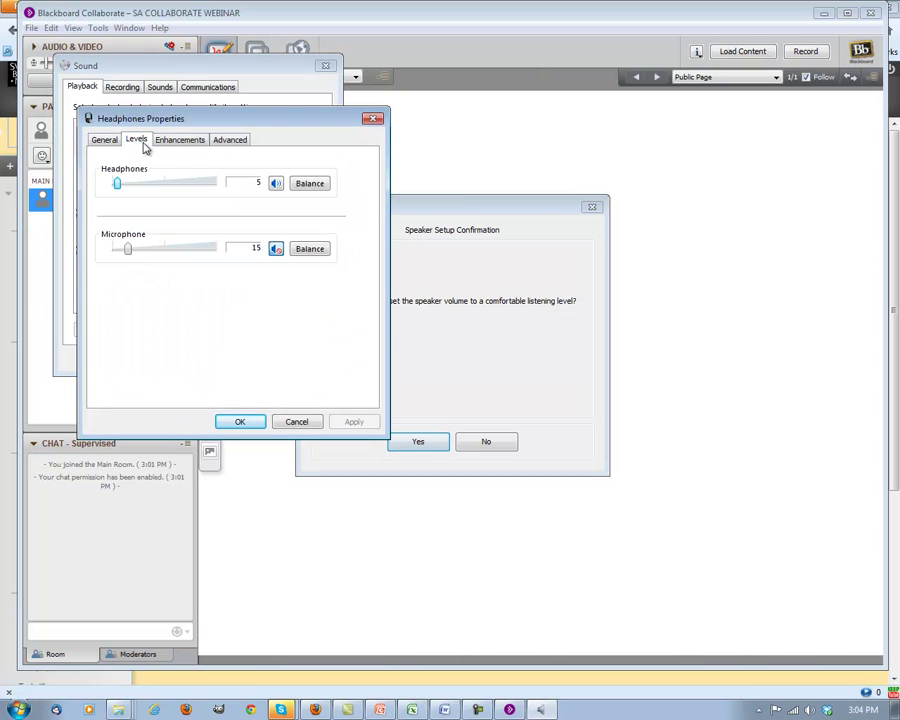
{"action": "left_click", "coordinate": [294, 421]}
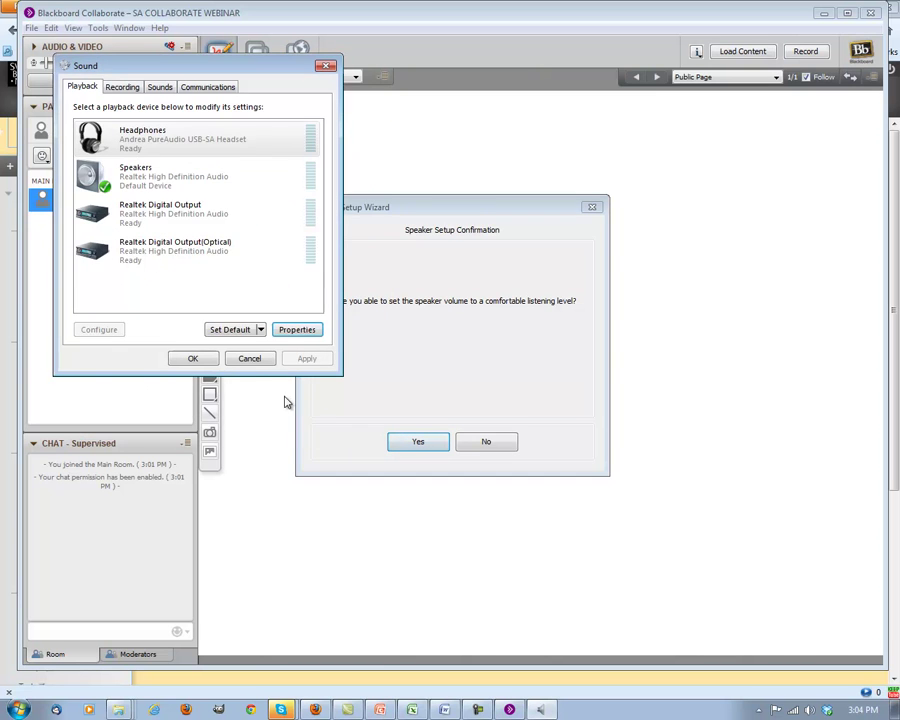
{"action": "left_click", "coordinate": [250, 359]}
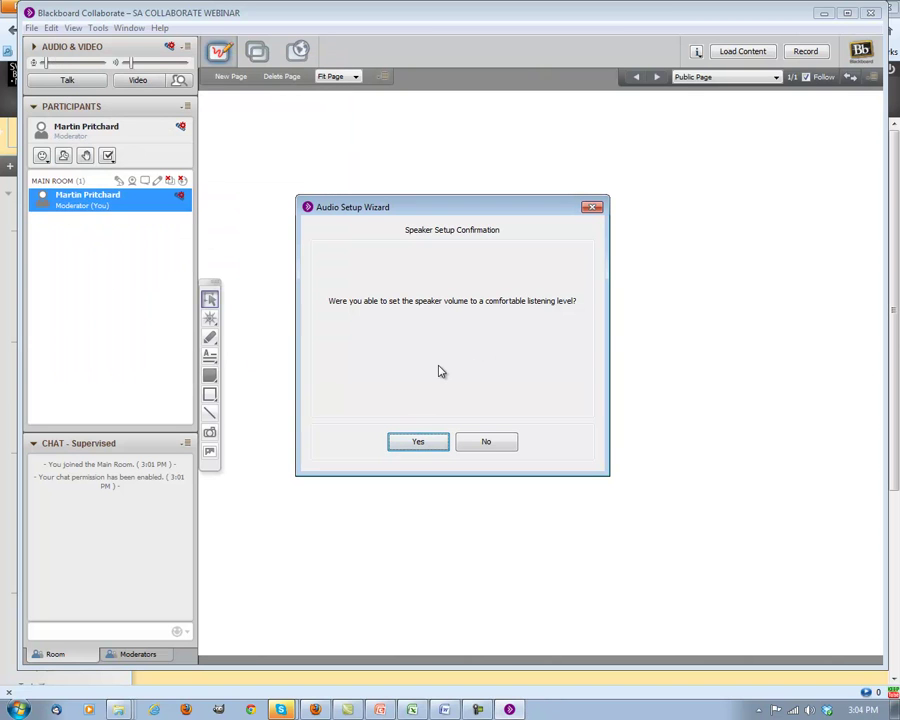
Accept the speaker volume, choose the Andrea PureAudio microphone as input device, and record a test while raising the microphone volume slightly.
{"action": "left_click", "coordinate": [415, 443]}
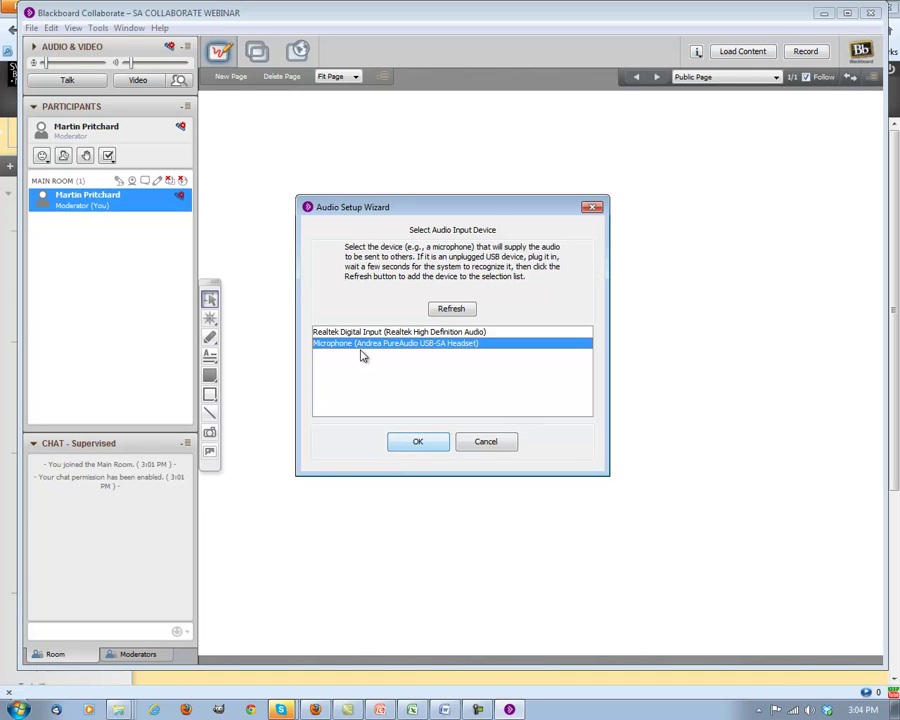
{"action": "left_click", "coordinate": [417, 443]}
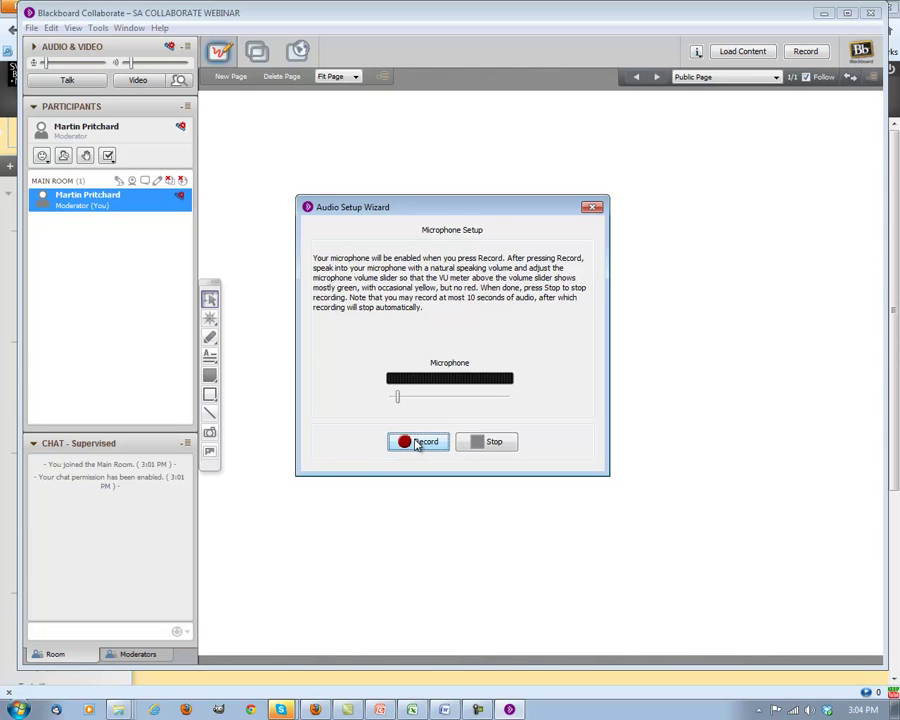
{"action": "left_click", "coordinate": [417, 443]}
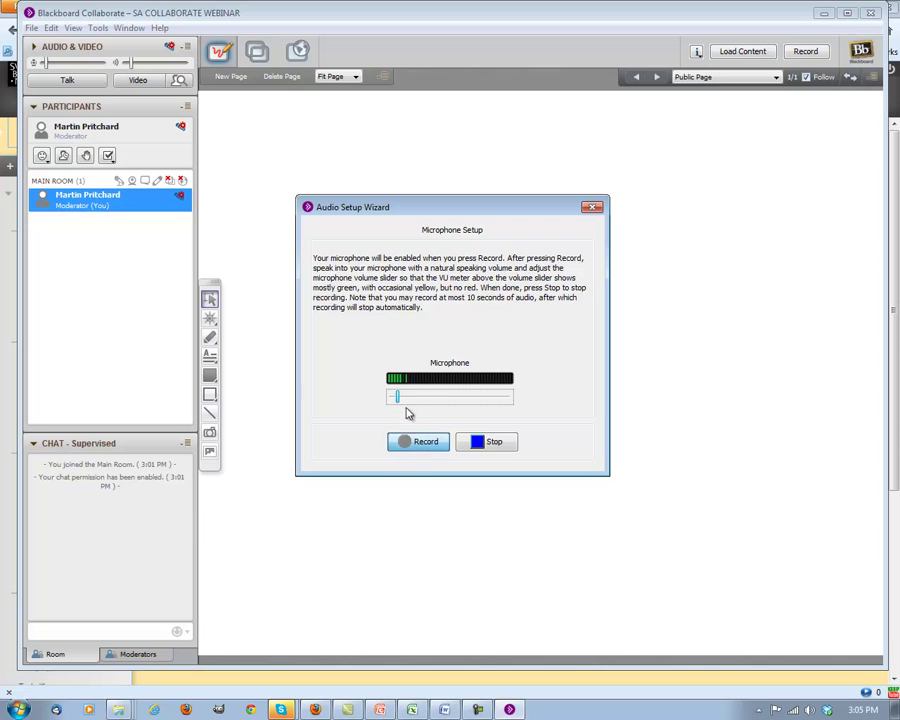
{"action": "left_click_drag", "start_coordinate": [402, 401], "coordinate": [414, 401]}
{"action": "left_click", "coordinate": [486, 440]}
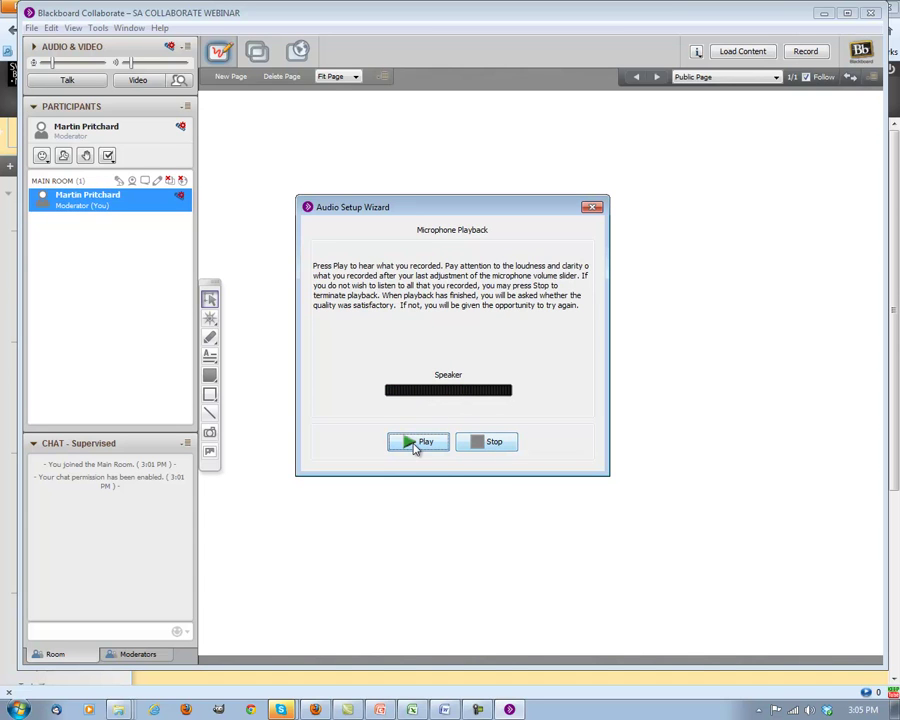
Play back the microphone test recording, accept its quality, and finish the Audio Setup Wizard.
{"action": "left_click", "coordinate": [414, 446]}
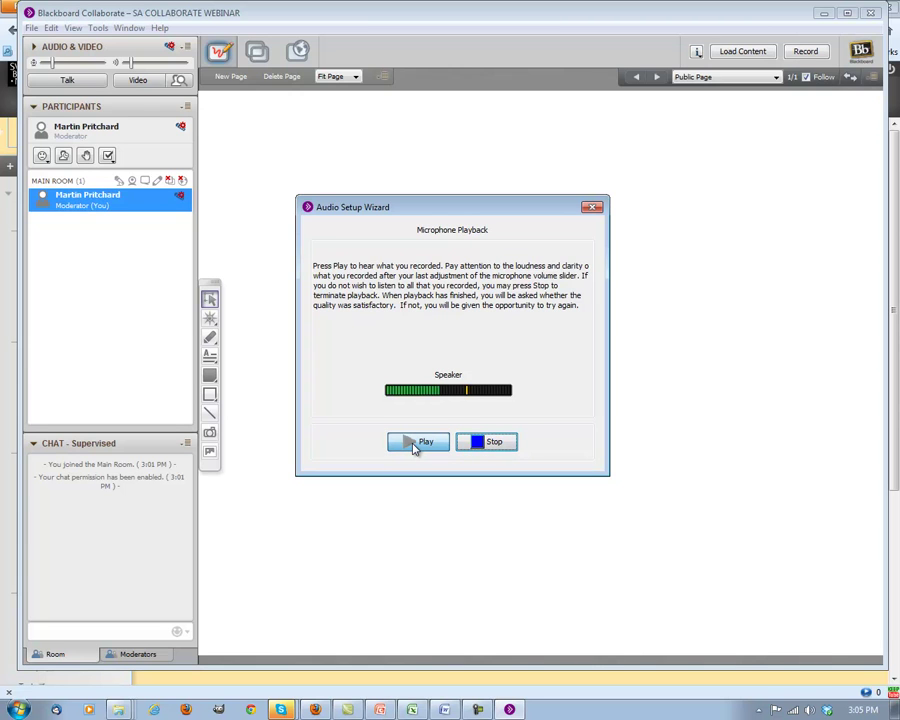
{"action": "left_click", "coordinate": [476, 443]}
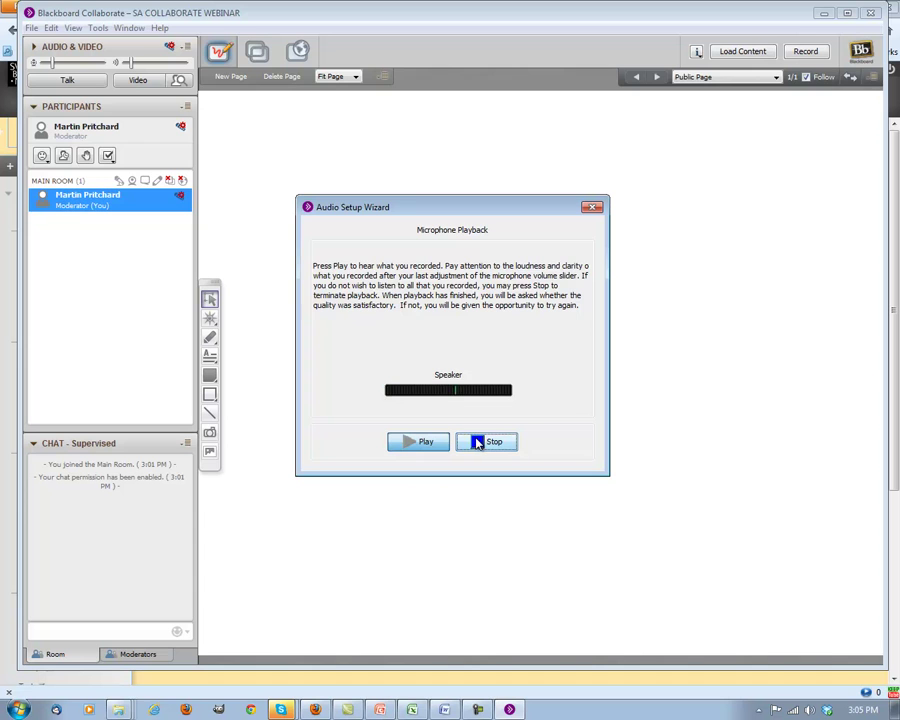
{"action": "left_click", "coordinate": [476, 443]}
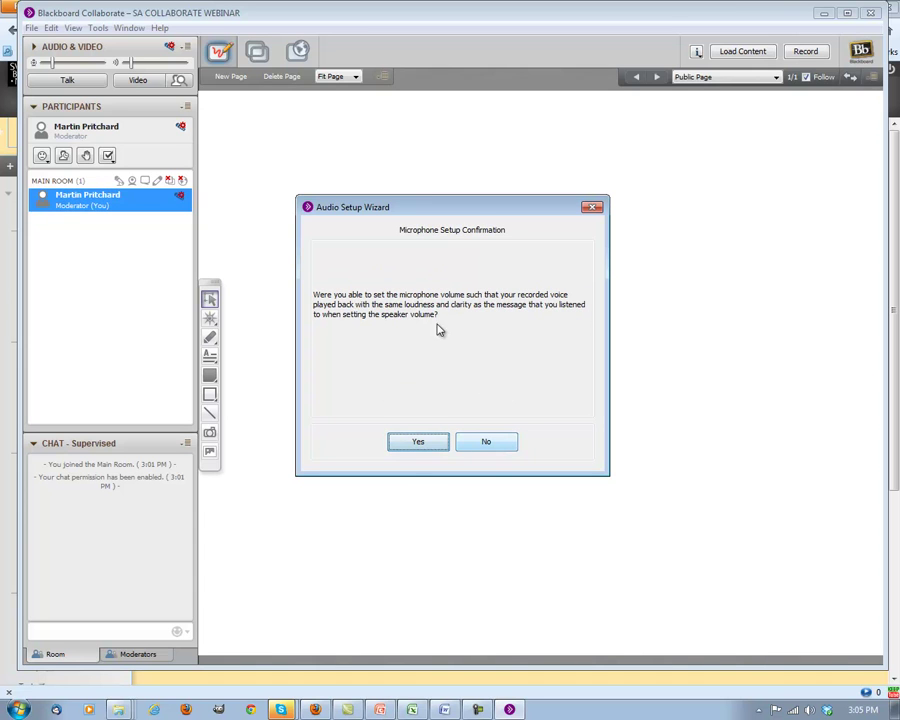
{"action": "left_click", "coordinate": [424, 444]}
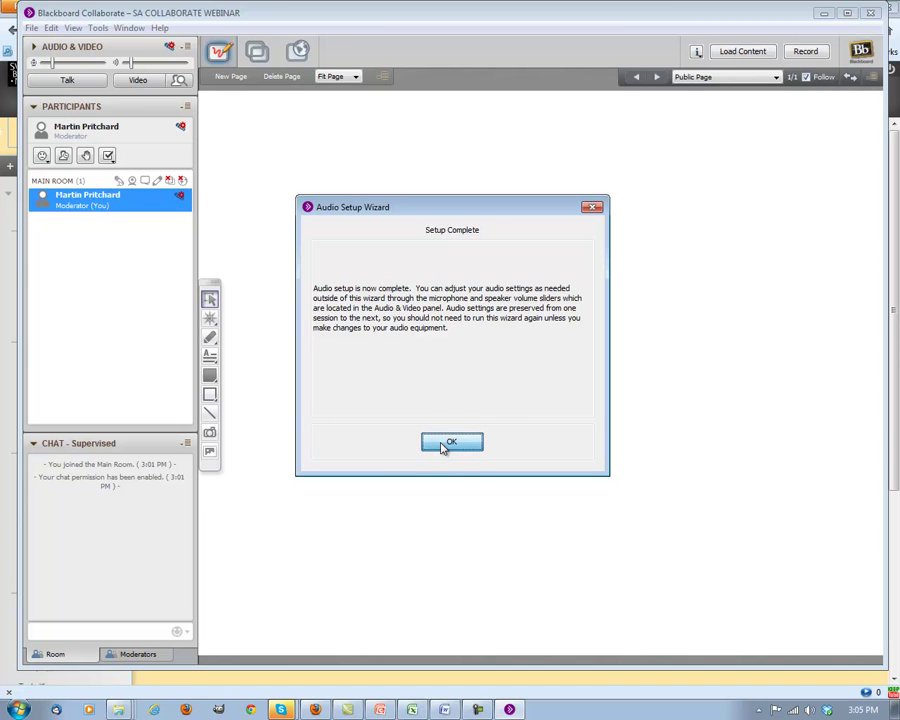
{"action": "left_click", "coordinate": [451, 442]}
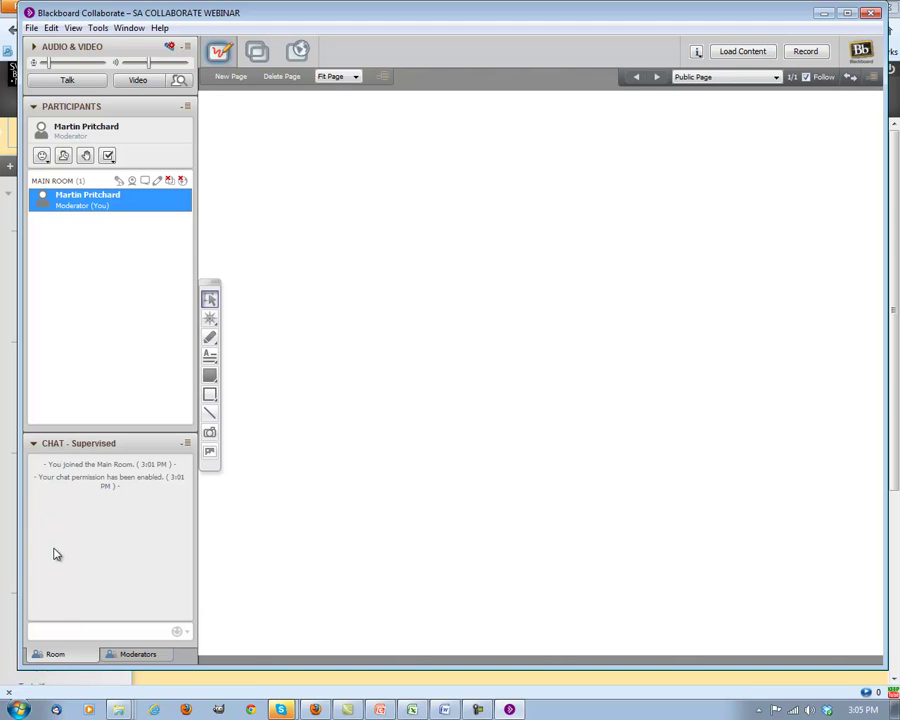
Send the chat message "Hi Everyone. Did you see Q&A last night?" to the whole room.
{"action": "left_click", "coordinate": [64, 633]}
{"action": "type", "text": "Hi "}
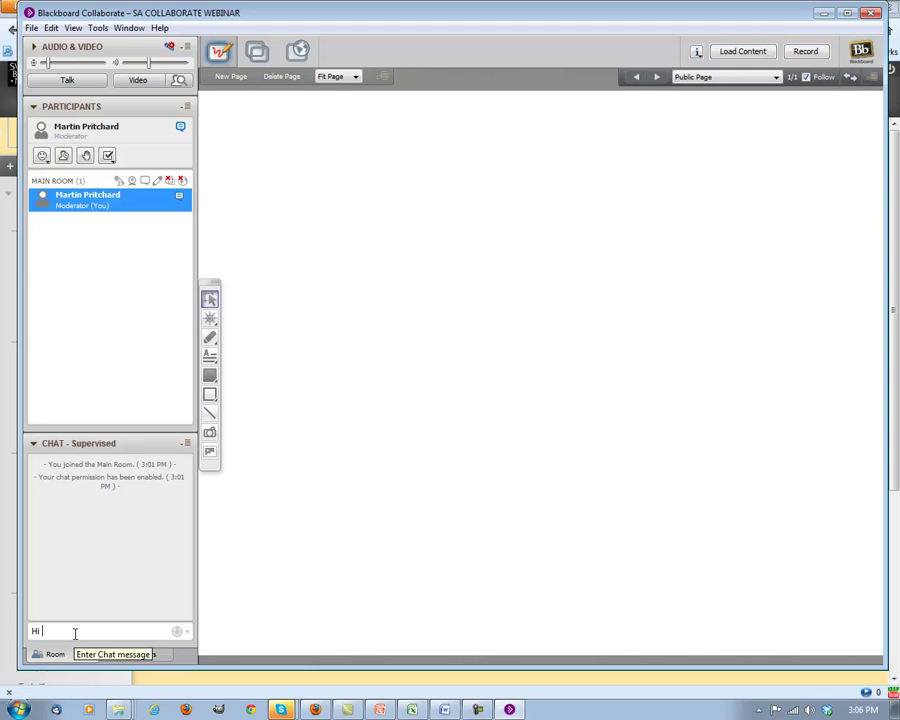
{"action": "type", "text": "Everyone.  Did you see Q"}
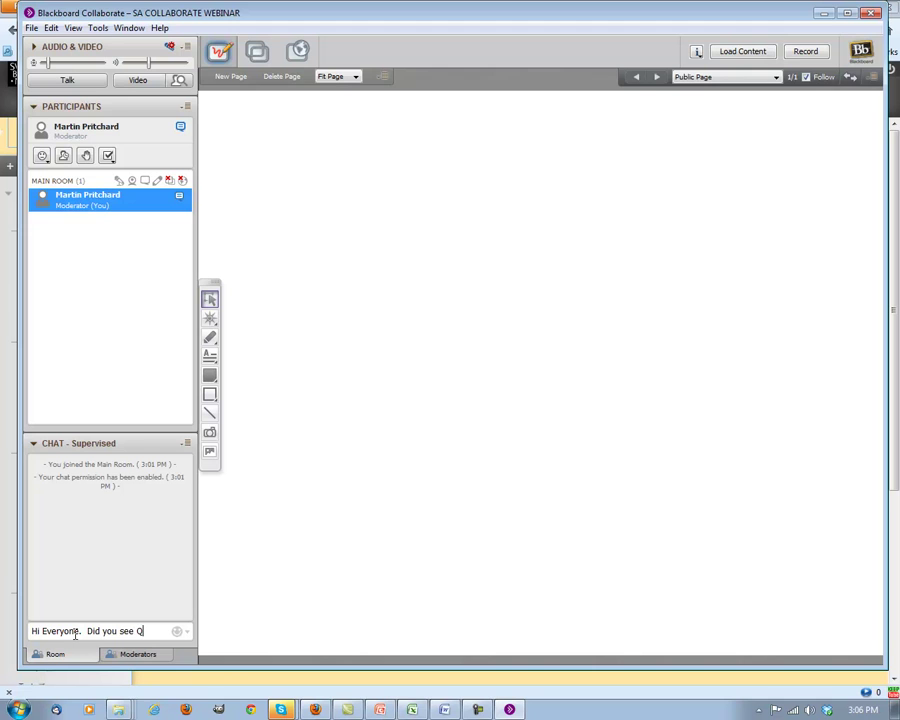
{"action": "type", "text": "&A last night?"}
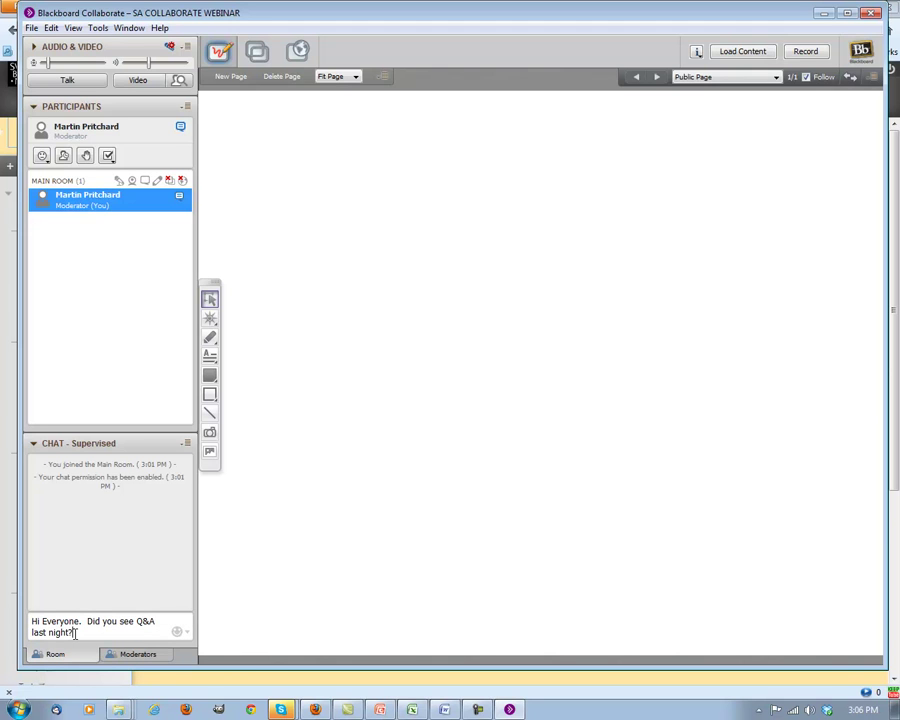
{"action": "key", "text": "Return"}
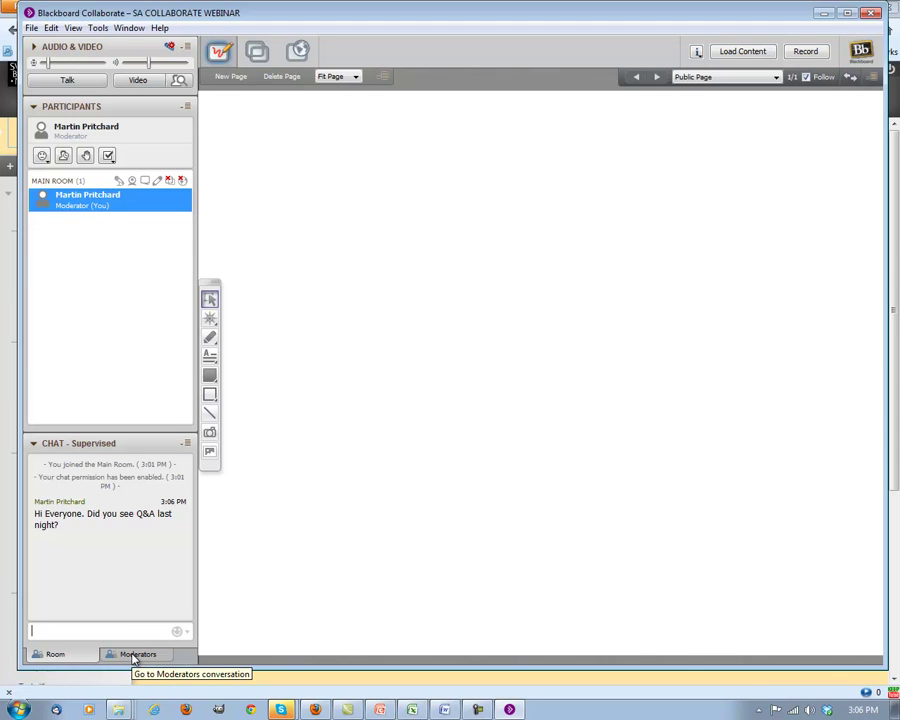
Send the chat message "hi Mods." to the moderators only and return to the room conversation.
{"action": "left_click", "coordinate": [134, 659]}
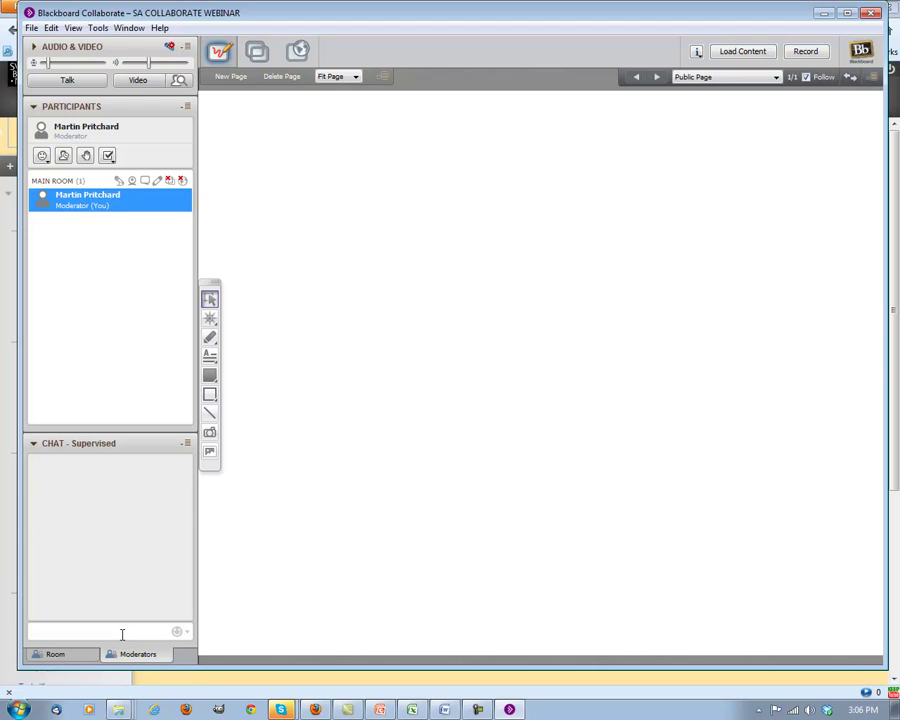
{"action": "type", "text": "hi M"}
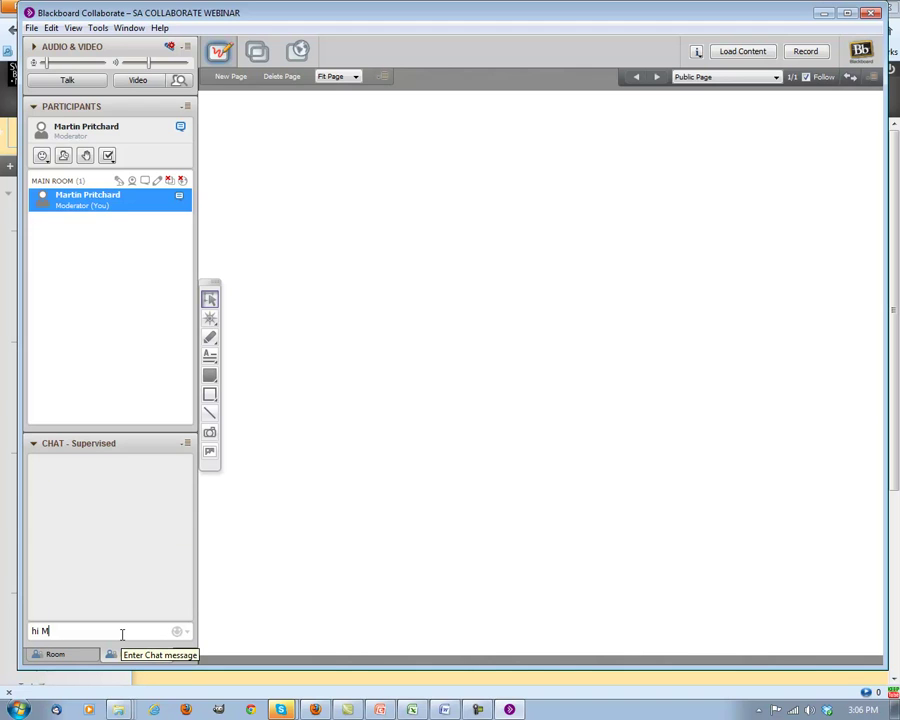
{"action": "type", "text": "ods."}
{"action": "key", "text": "Return"}
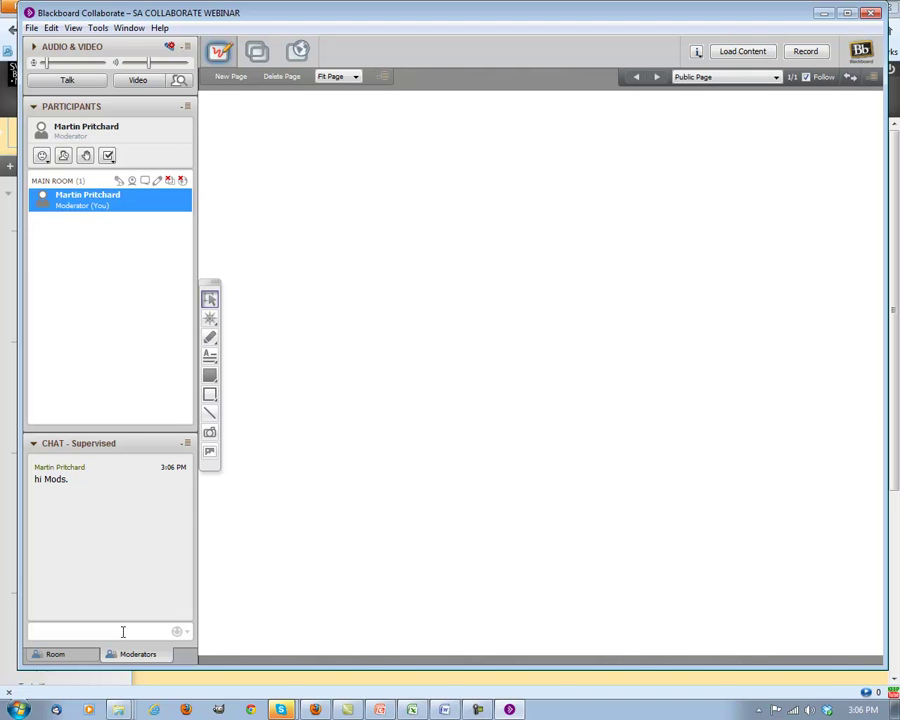
{"action": "left_click", "coordinate": [66, 656]}
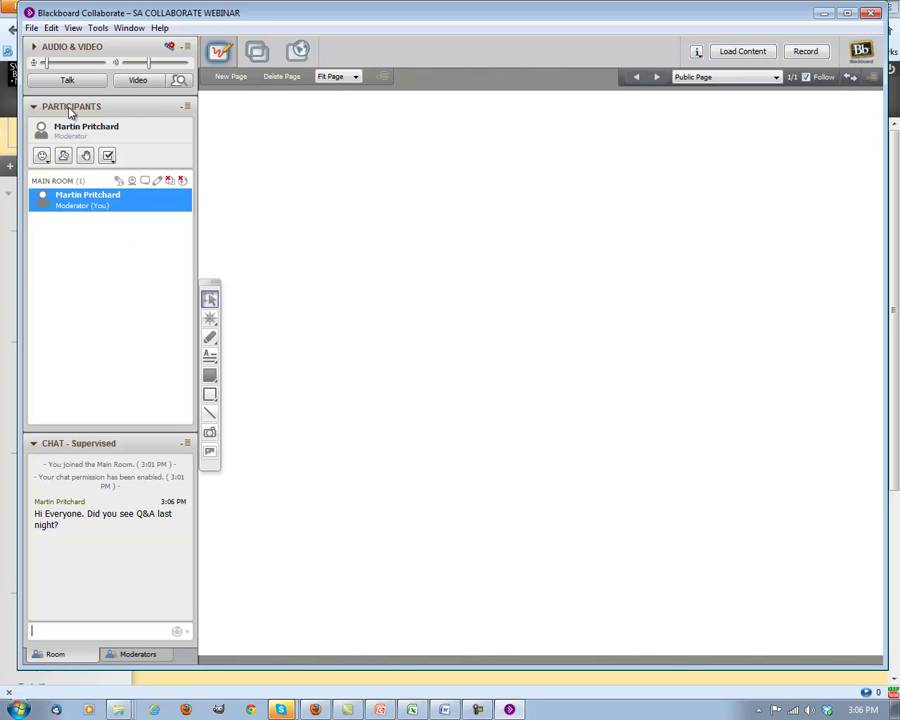
Show the Smiley Face emotion to everyone in the main room.
{"action": "left_click", "coordinate": [43, 156]}
{"action": "left_click", "coordinate": [47, 157]}
{"action": "left_click", "coordinate": [43, 156]}
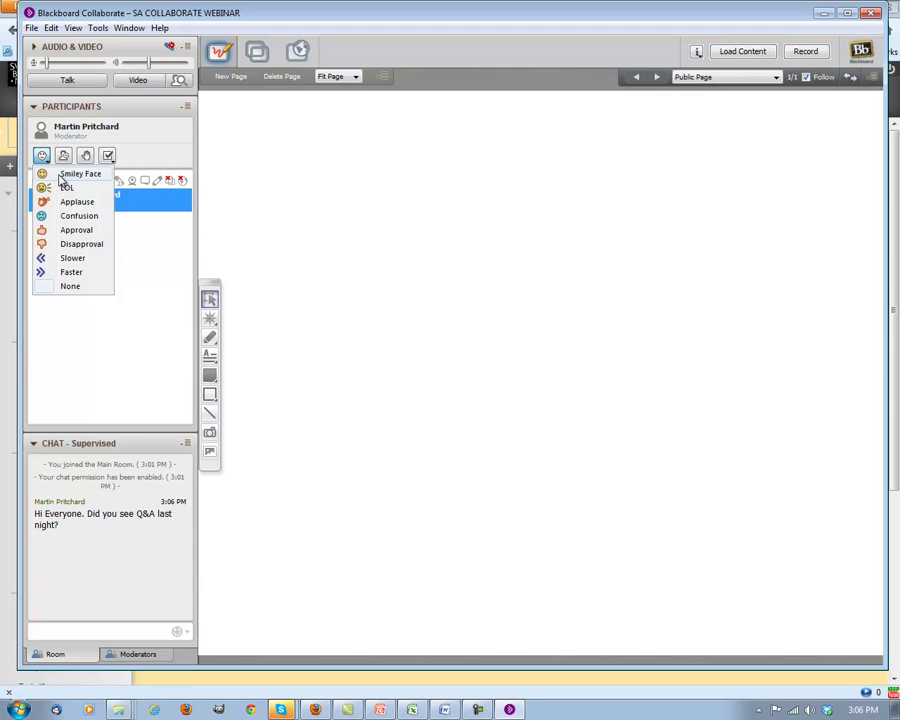
{"action": "left_click", "coordinate": [61, 178]}
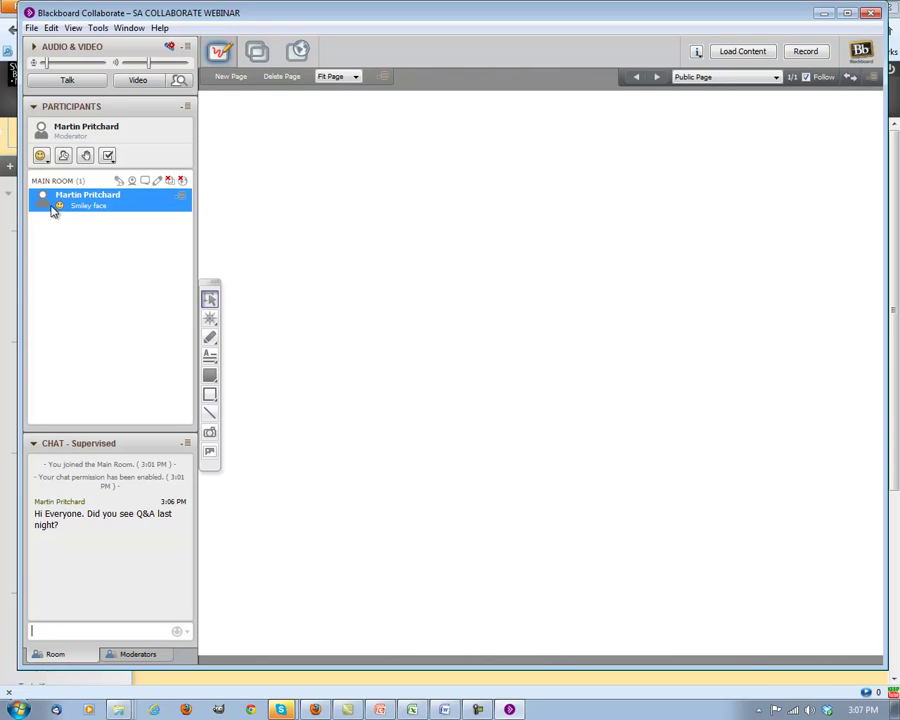
Show the Faster emotion to the room, followed by another Smiley Face.
{"action": "left_click", "coordinate": [53, 208]}
{"action": "left_click", "coordinate": [43, 157]}
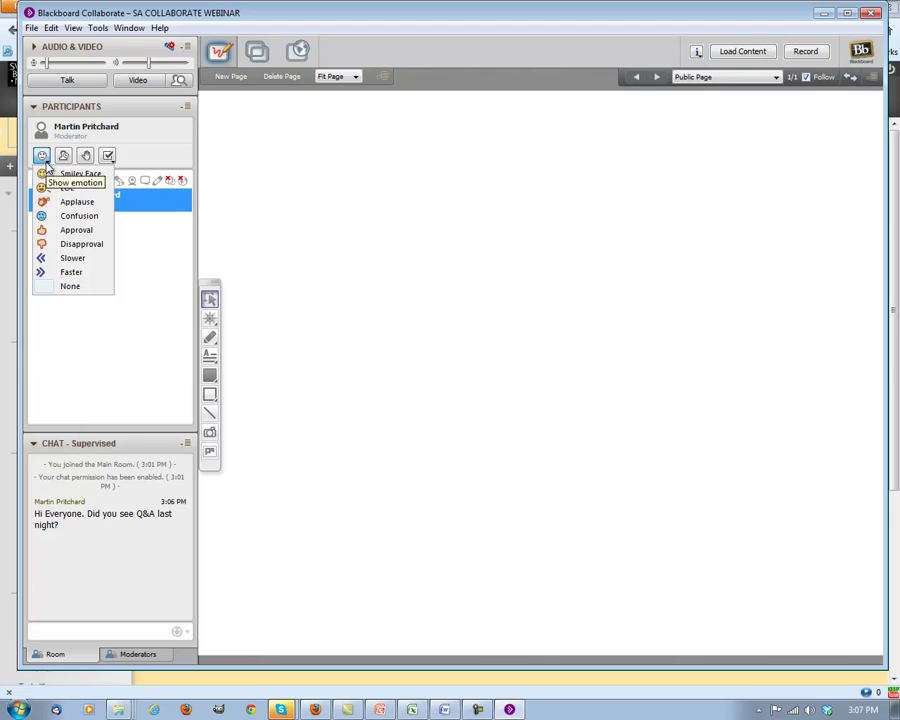
{"action": "left_click", "coordinate": [71, 273]}
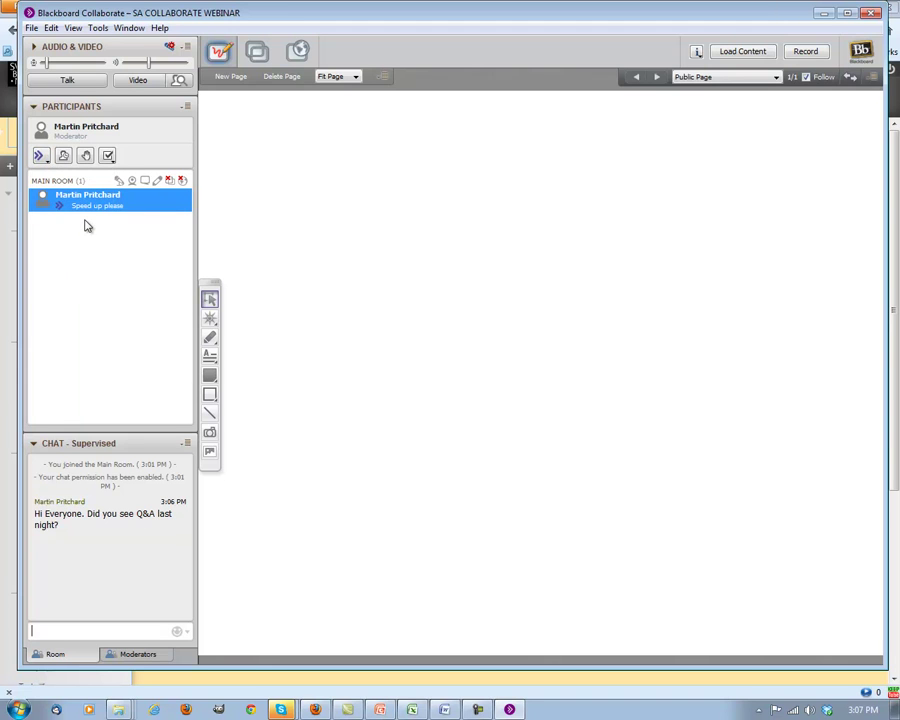
{"action": "left_click", "coordinate": [48, 163]}
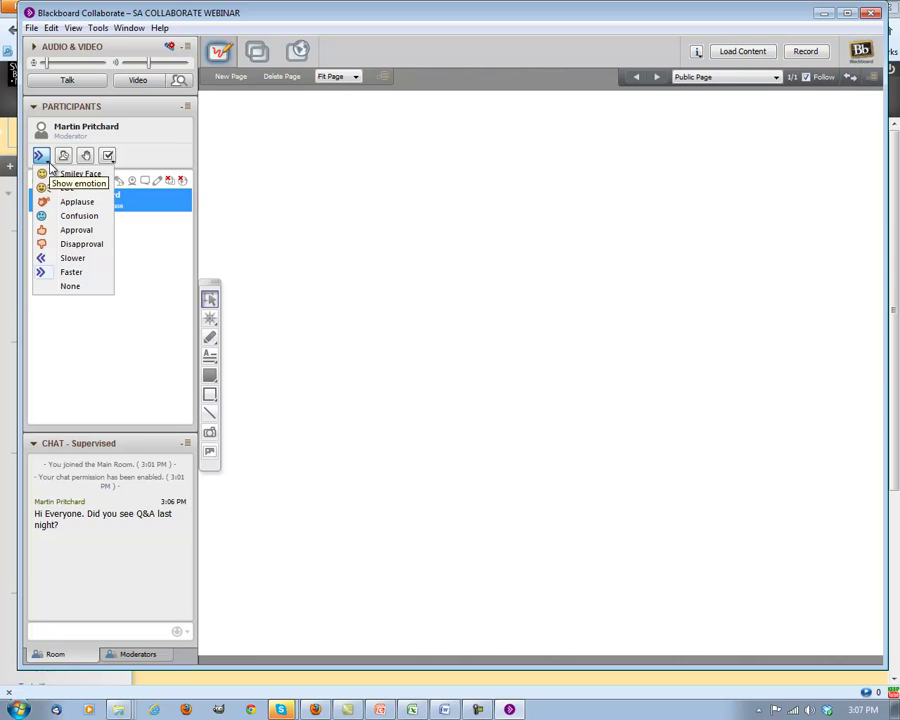
{"action": "left_click", "coordinate": [50, 175]}
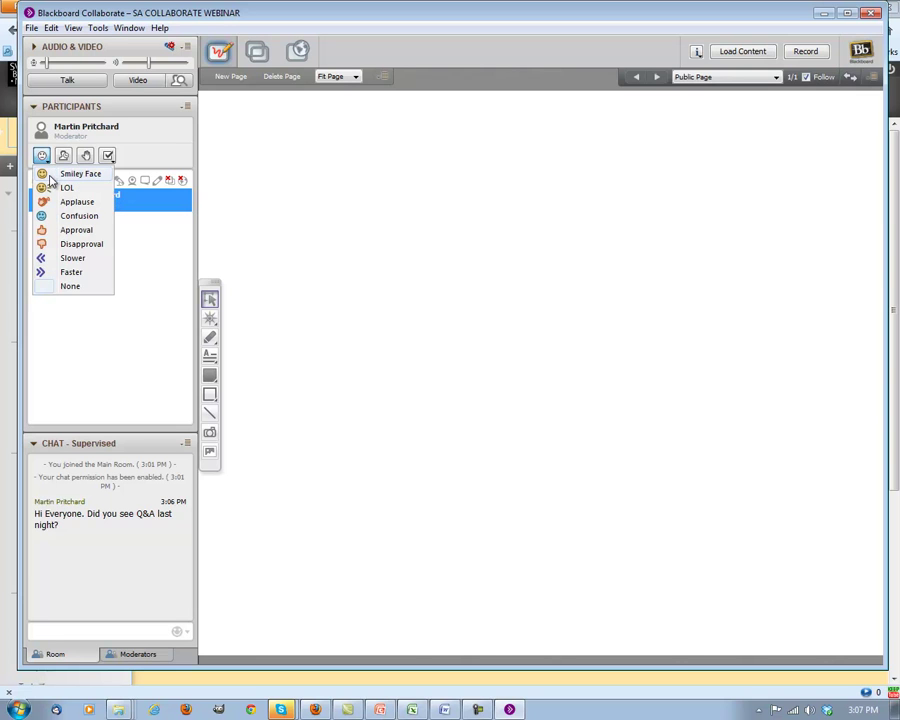
{"action": "left_click", "coordinate": [67, 176]}
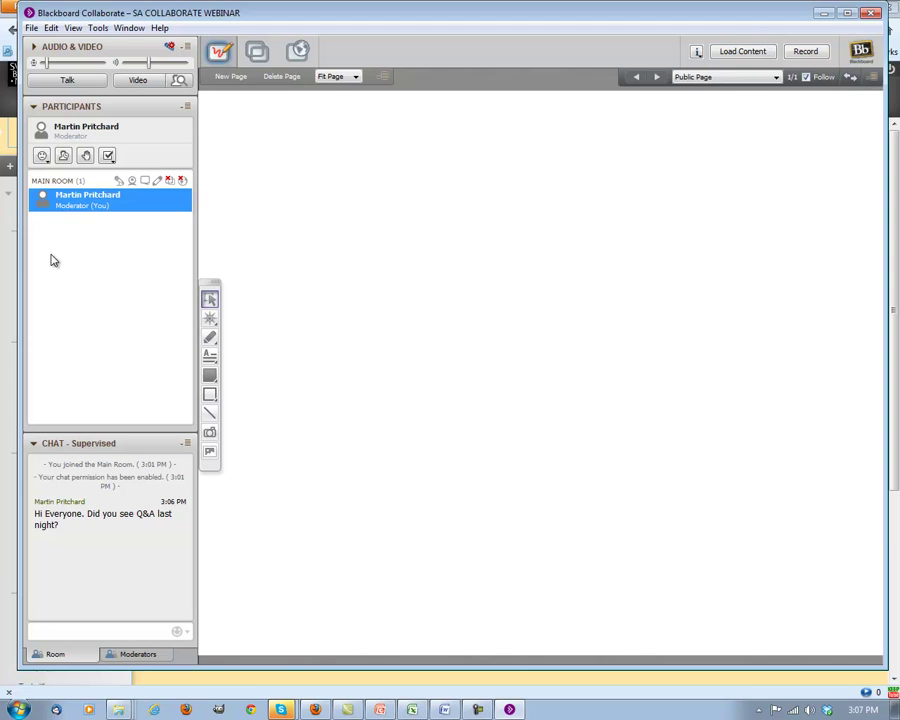
Raise the hand and lower it again, and switch Talk on and back off.
{"action": "left_click", "coordinate": [87, 158]}
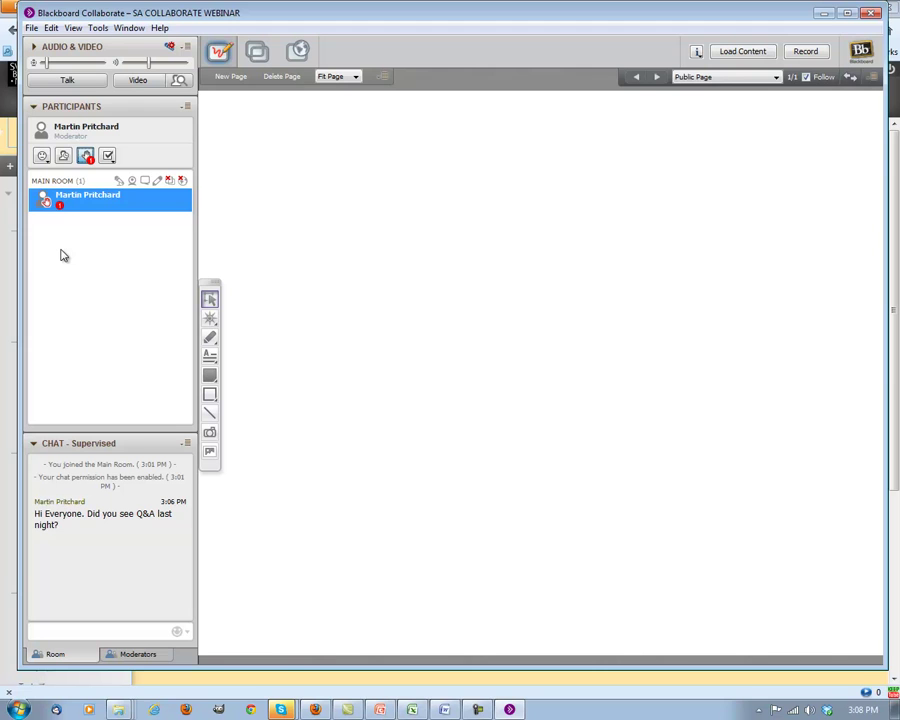
{"action": "left_click", "coordinate": [89, 161]}
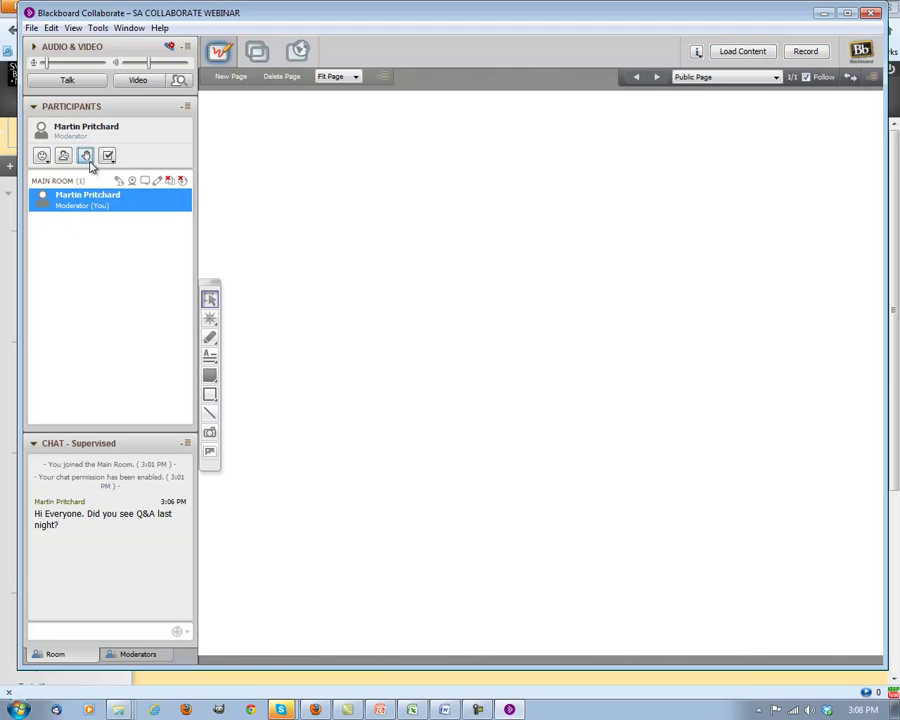
{"action": "left_click", "coordinate": [75, 84]}
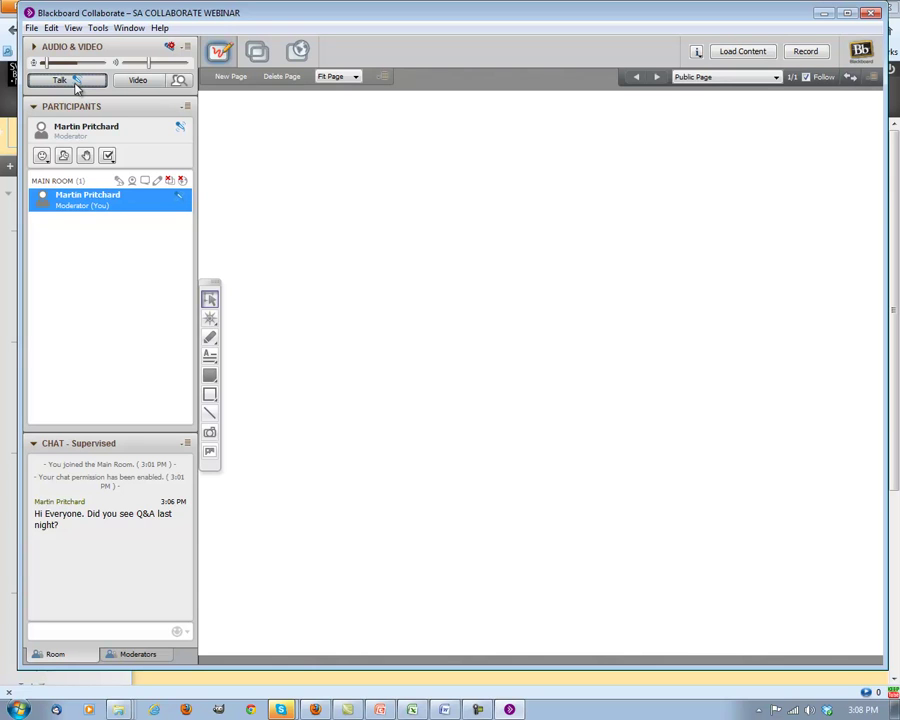
{"action": "left_click", "coordinate": [42, 155]}
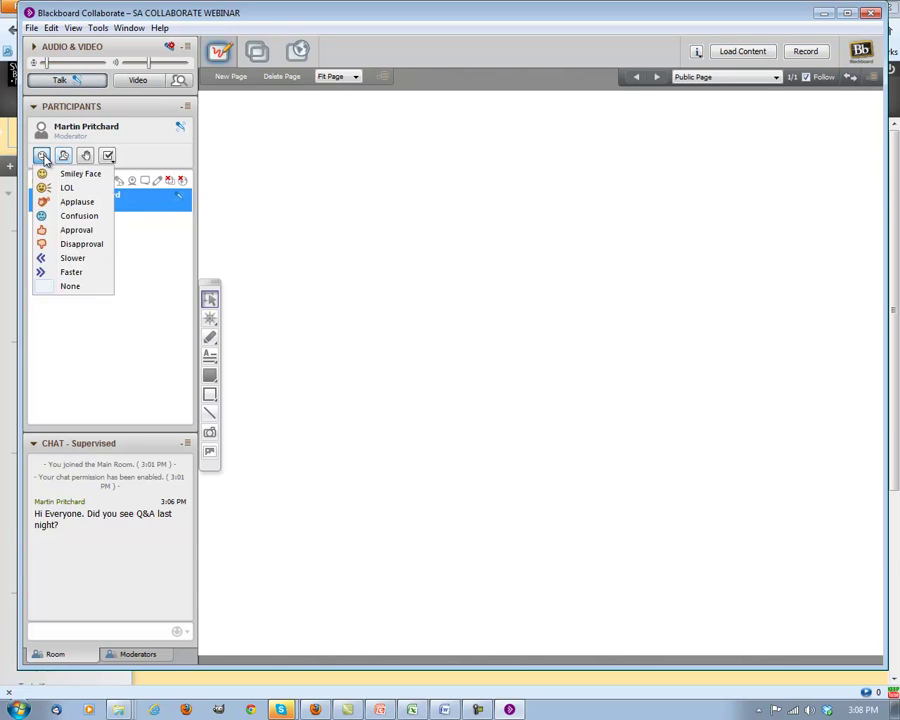
{"action": "left_click", "coordinate": [42, 155]}
{"action": "left_click", "coordinate": [42, 155]}
{"action": "left_click", "coordinate": [47, 176]}
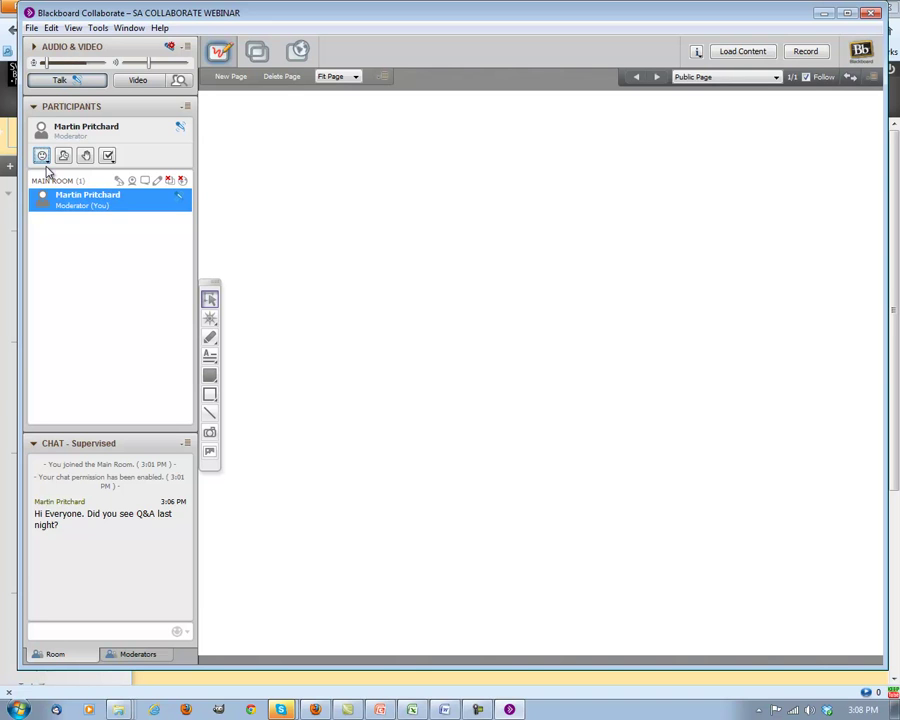
{"action": "left_click", "coordinate": [66, 81]}
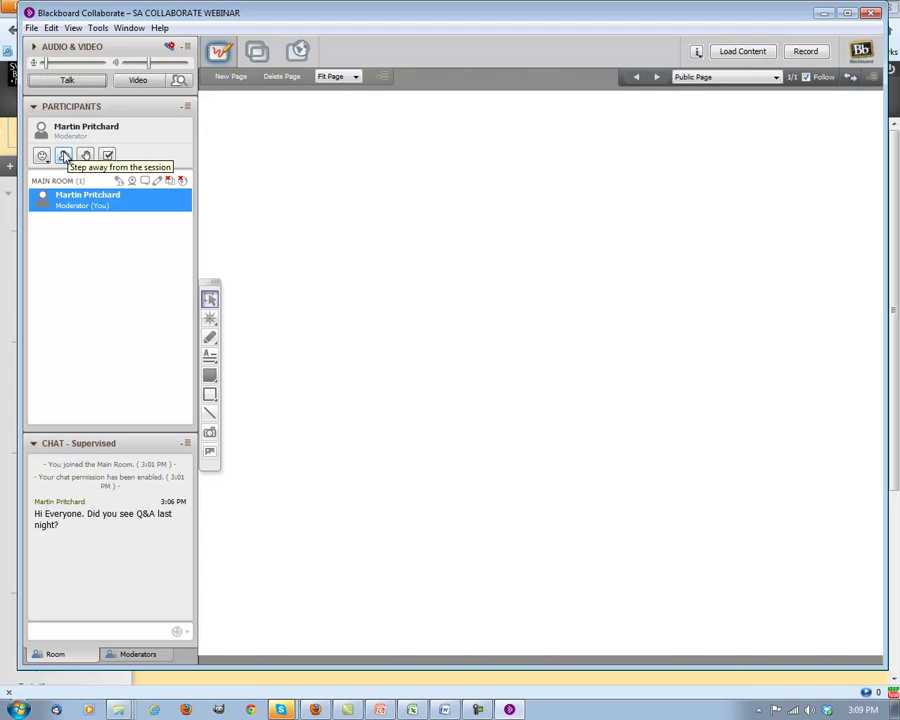
Step away from the session and return to it, and give a Yes polling response.
{"action": "left_click", "coordinate": [64, 156]}
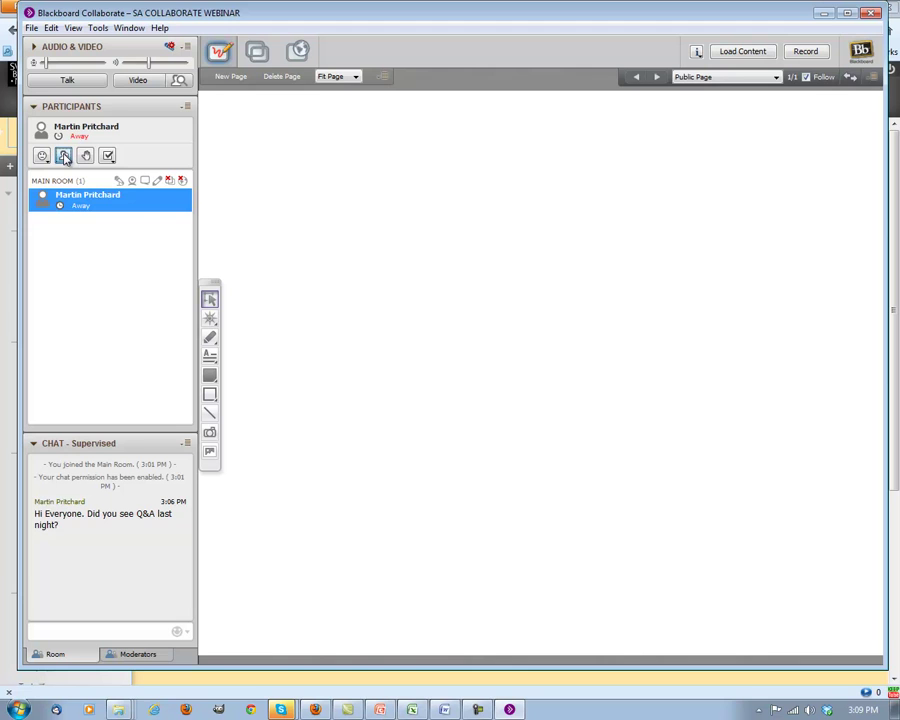
{"action": "left_click", "coordinate": [64, 156]}
{"action": "left_click", "coordinate": [107, 156]}
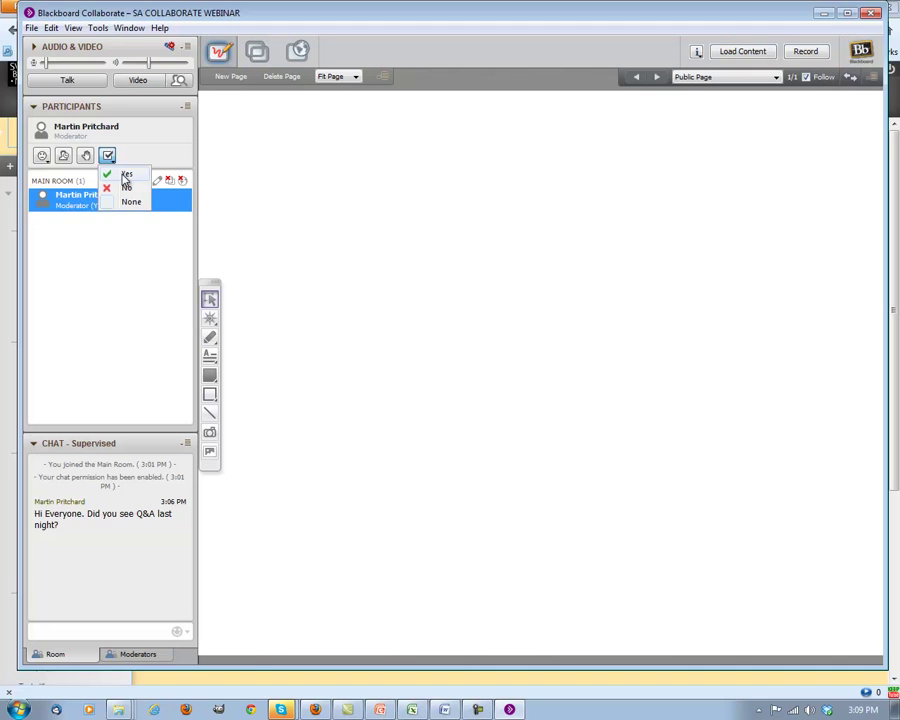
{"action": "left_click", "coordinate": [125, 177]}
{"action": "left_click", "coordinate": [107, 155]}
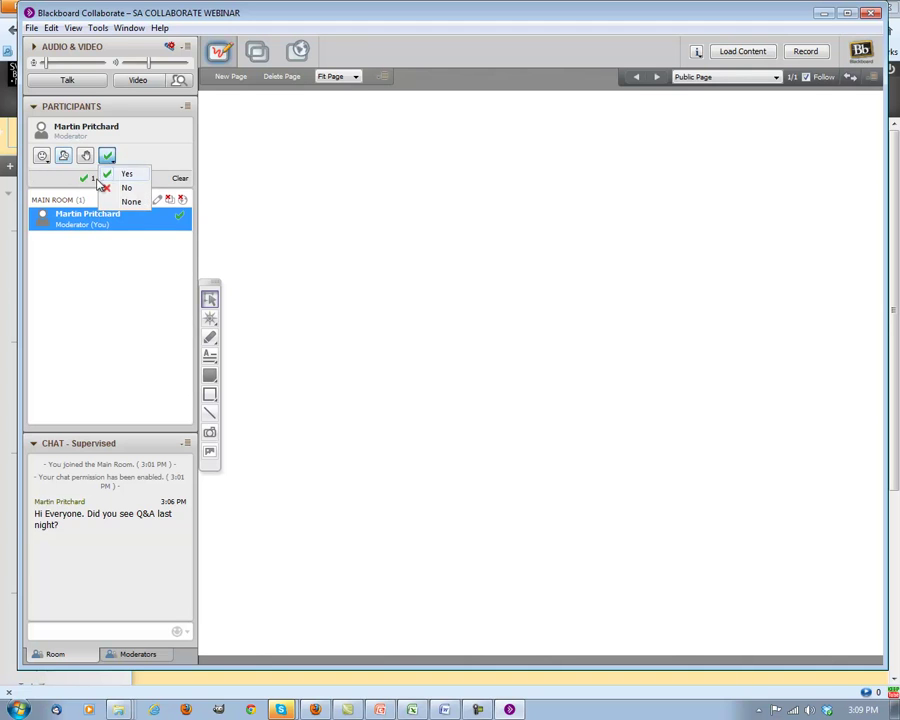
{"action": "left_click", "coordinate": [93, 185]}
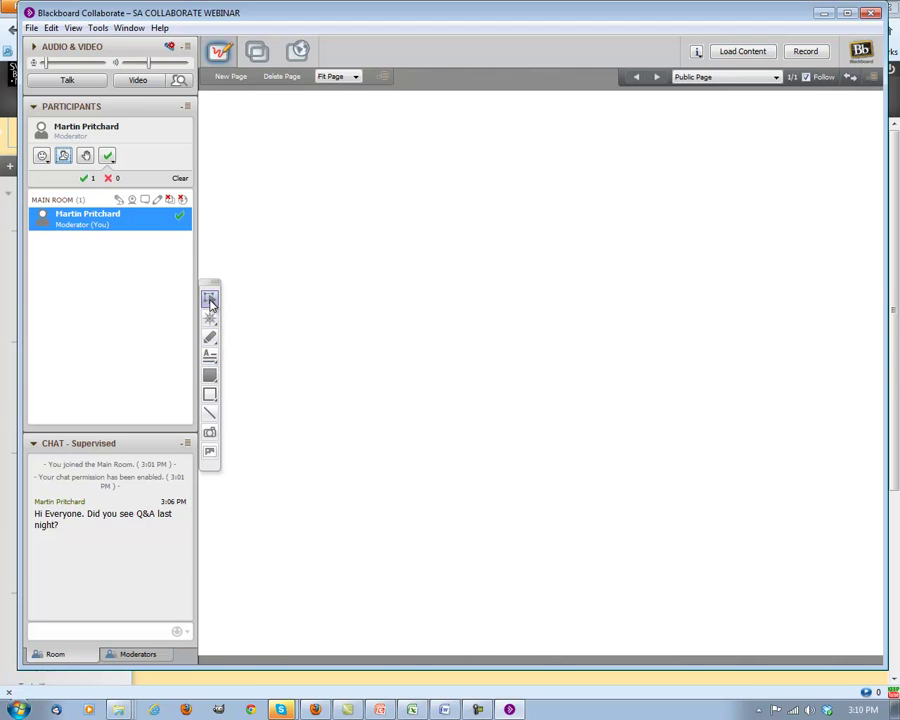
Point out two spots on the whiteboard with the starburst pointer.
{"action": "left_click", "coordinate": [211, 318]}
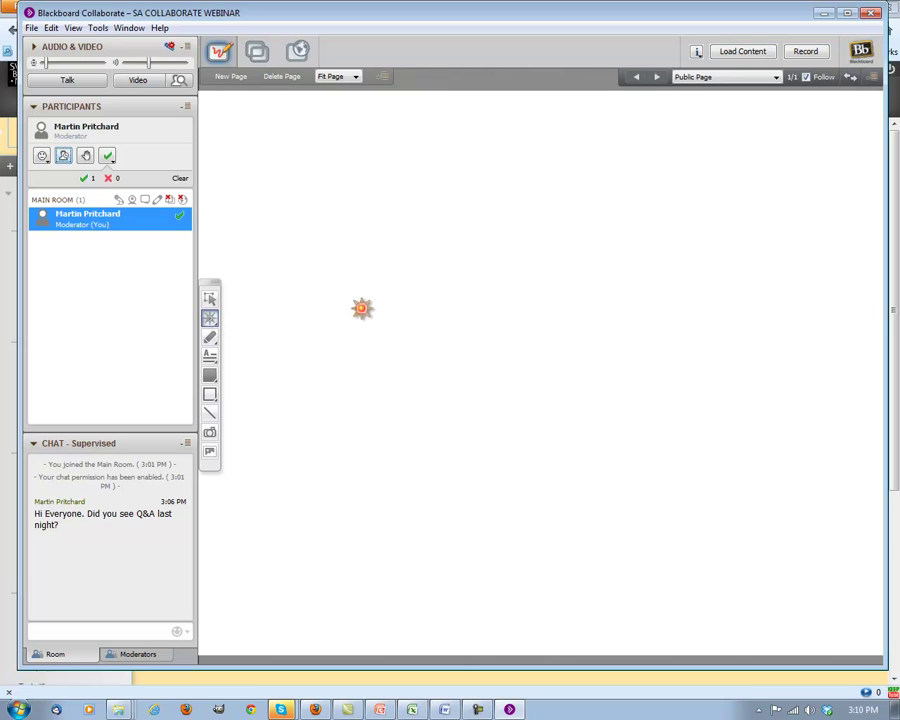
{"action": "left_click", "coordinate": [365, 307]}
{"action": "left_click", "coordinate": [432, 394]}
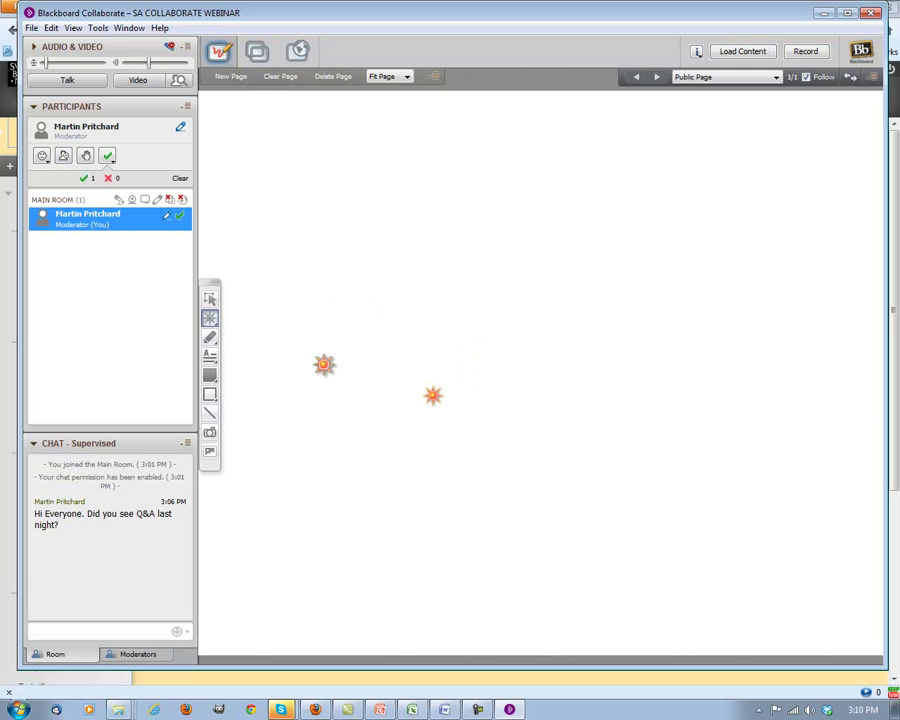
Draw a short black pen curve near the middle of the whiteboard and loop a yellow highlighter stroke over it.
{"action": "left_click", "coordinate": [210, 340]}
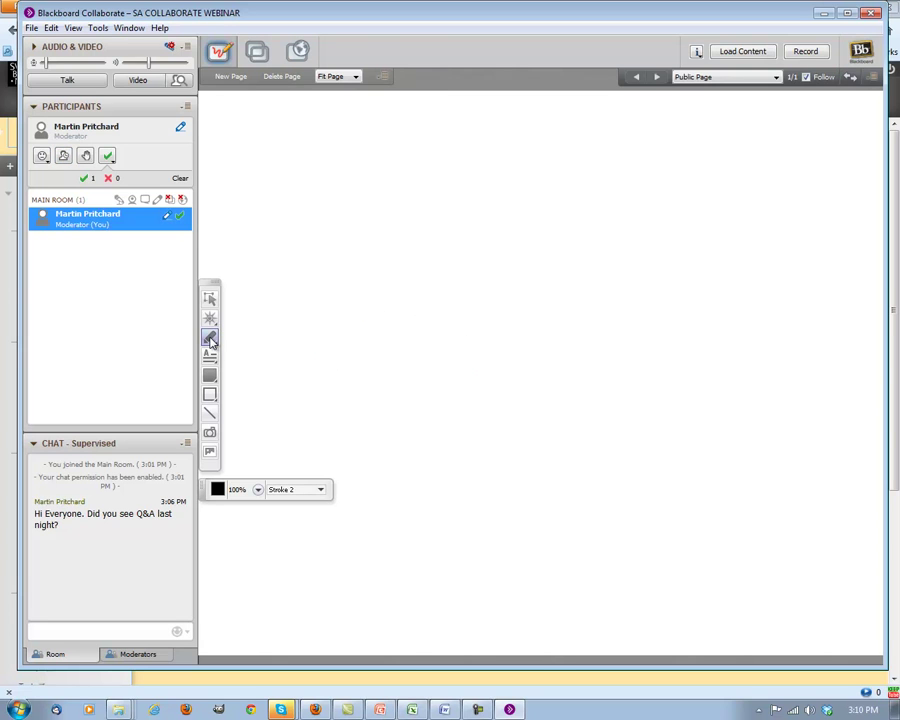
{"action": "mouse_move", "coordinate": [211, 340]}
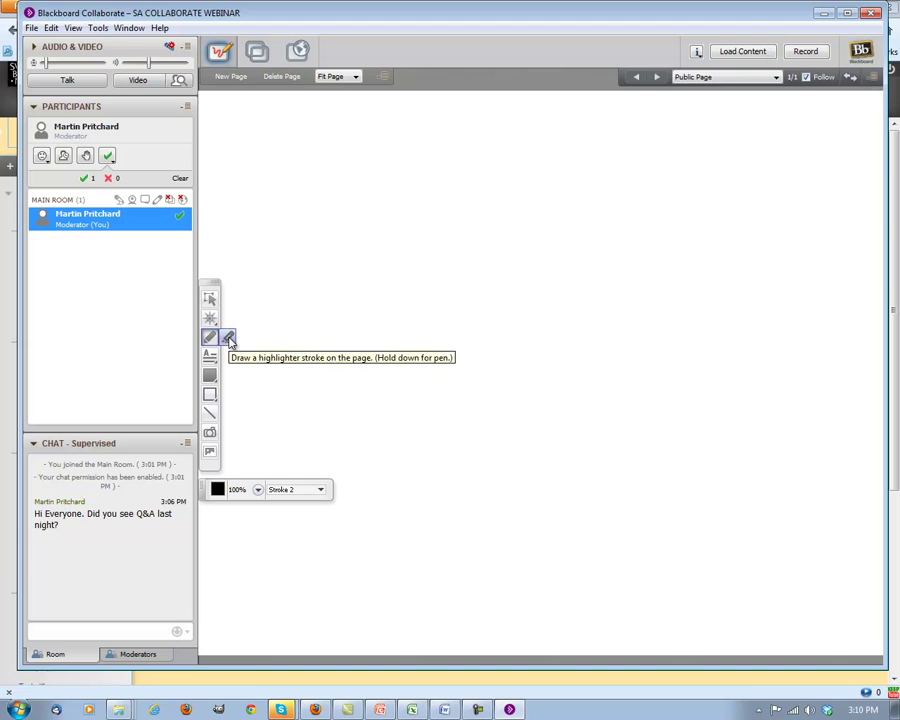
{"action": "left_click", "coordinate": [229, 340]}
{"action": "mouse_move", "coordinate": [421, 368]}
{"action": "left_mouse_down"}
{"action": "mouse_move", "coordinate": [458, 368]}
{"action": "mouse_move", "coordinate": [463, 347]}
{"action": "left_mouse_up"}
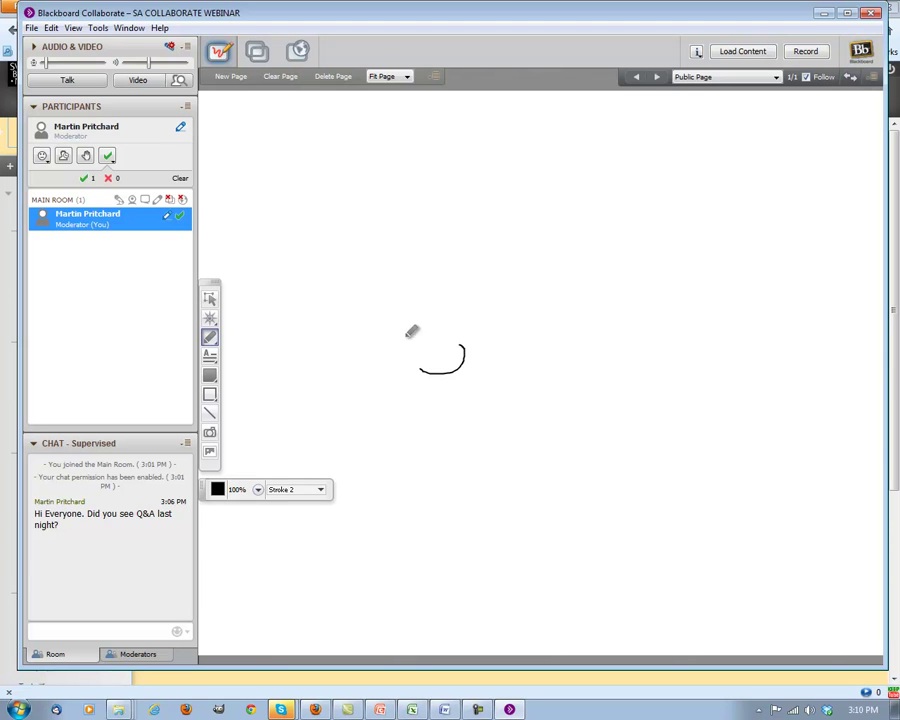
{"action": "left_click", "coordinate": [228, 340]}
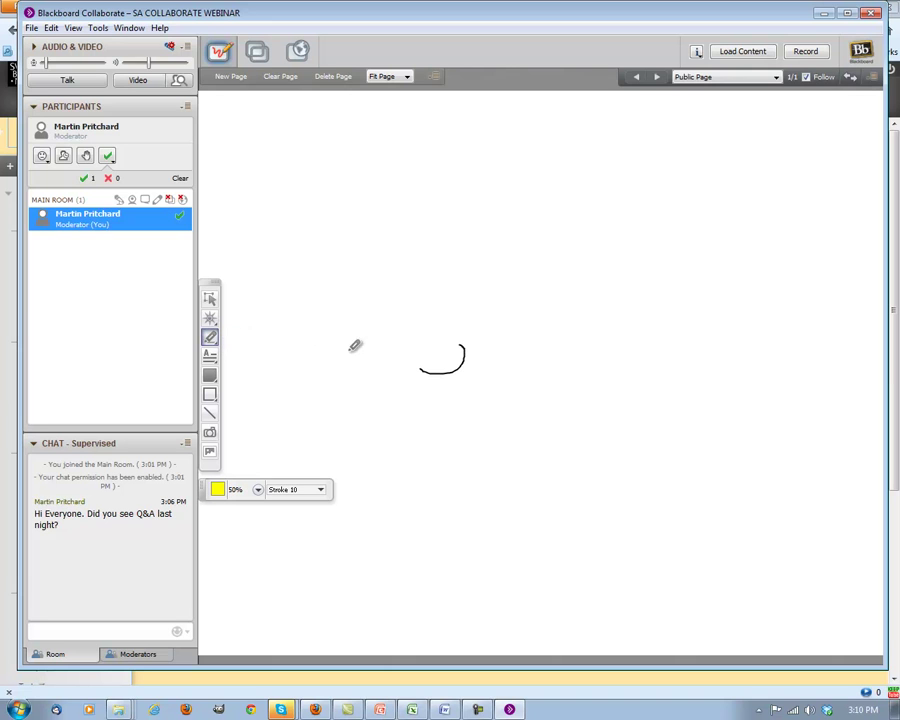
{"action": "mouse_move", "coordinate": [463, 340]}
{"action": "left_mouse_down"}
{"action": "mouse_move", "coordinate": [428, 358]}
{"action": "mouse_move", "coordinate": [432, 346]}
{"action": "left_mouse_up"}
Draw a filled black rectangle beside the pen curve and a wider outlined rectangle overlapping it, and return to the selection tool.
{"action": "left_click", "coordinate": [209, 375]}
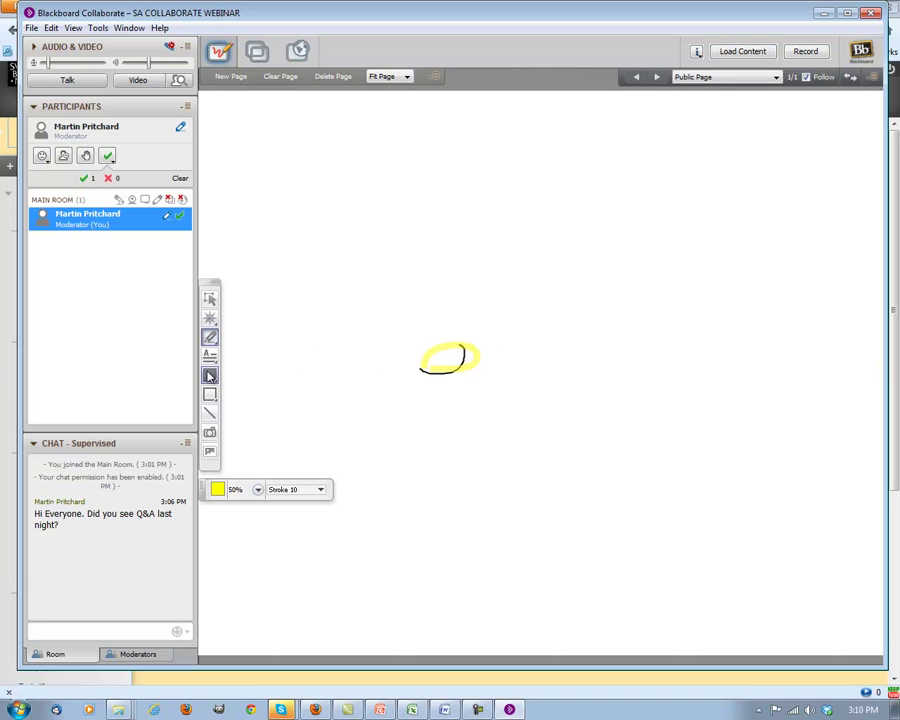
{"action": "left_click_drag", "start_coordinate": [280, 348], "coordinate": [334, 394]}
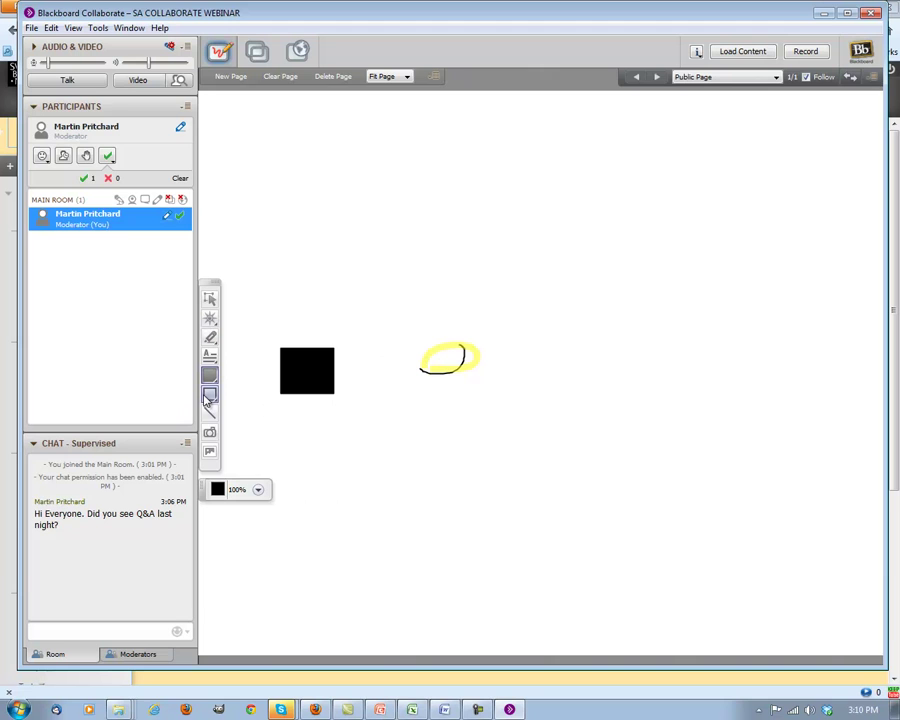
{"action": "left_click", "coordinate": [209, 394]}
{"action": "mouse_move", "coordinate": [262, 369]}
{"action": "left_mouse_down"}
{"action": "mouse_move", "coordinate": [367, 408]}
{"action": "mouse_move", "coordinate": [376, 423]}
{"action": "left_mouse_up"}
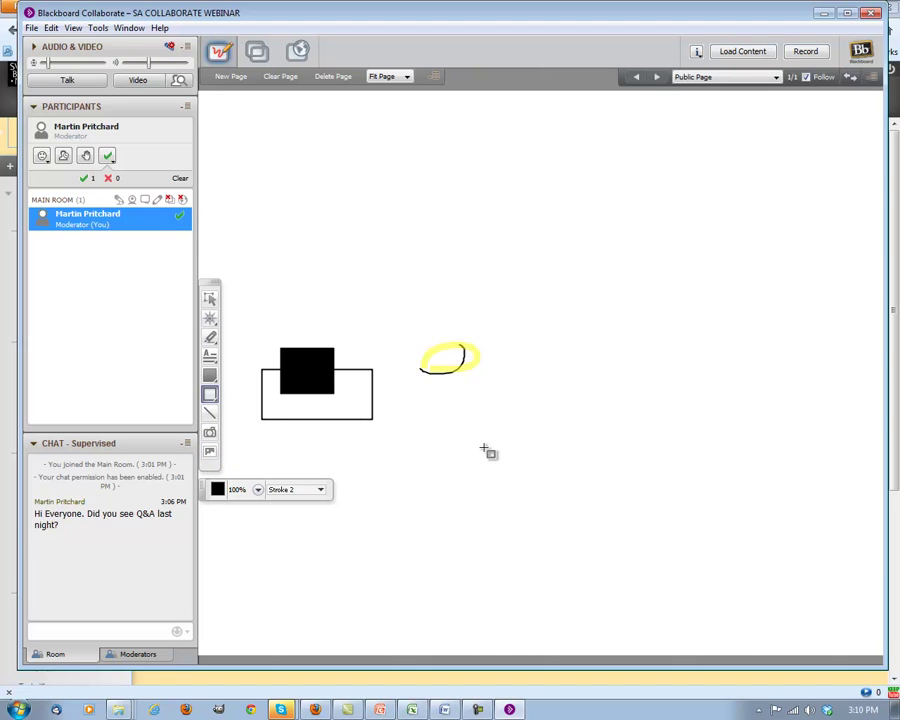
{"action": "left_click", "coordinate": [213, 299]}
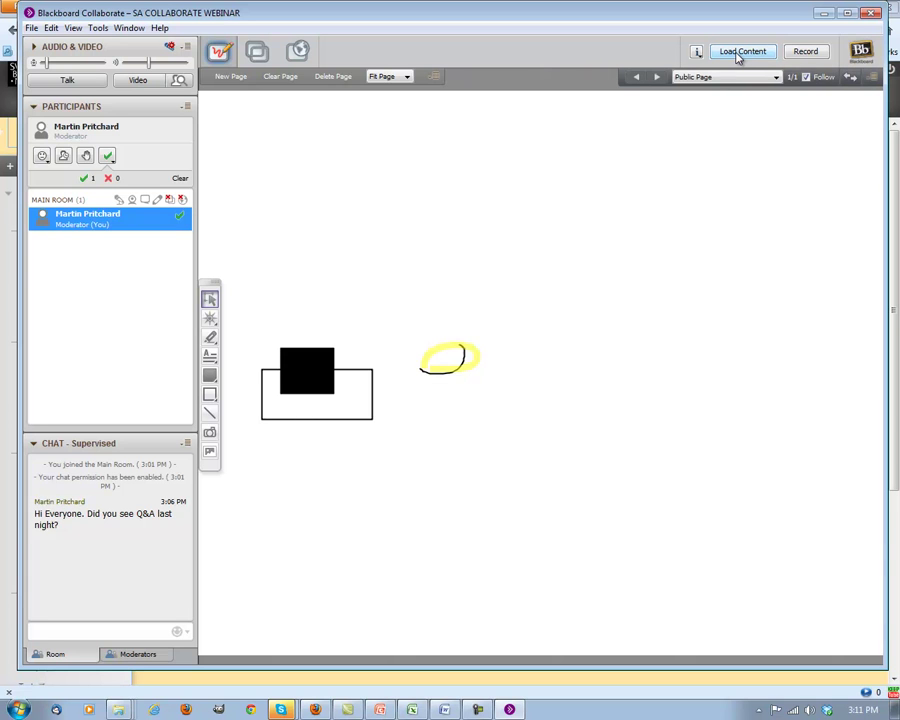
Try to load test.pptx from My Documents onto the whiteboard.
{"action": "left_click", "coordinate": [738, 53]}
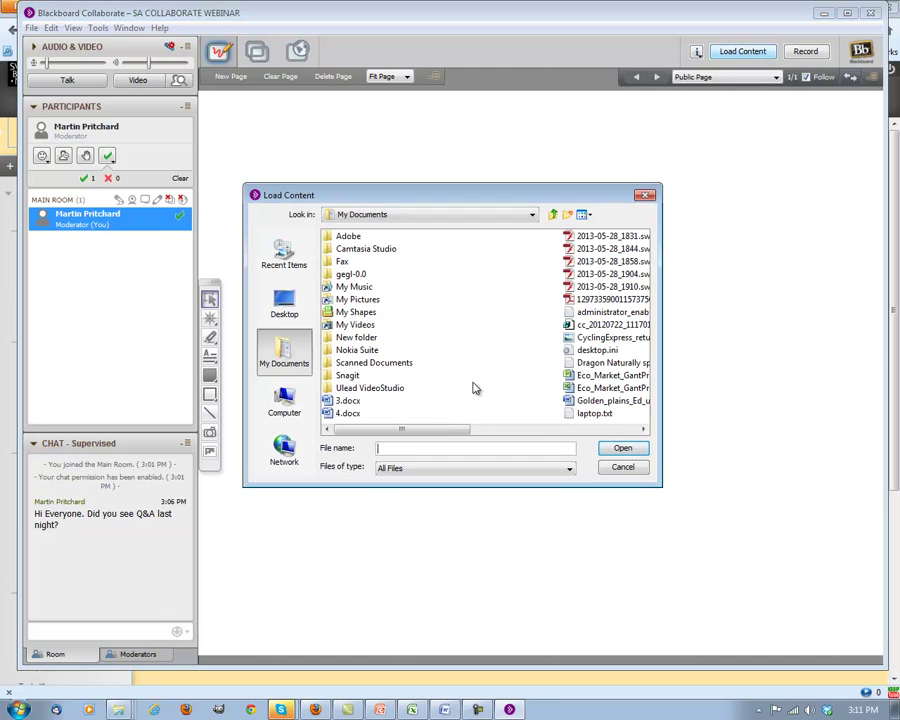
{"action": "left_click_drag", "start_coordinate": [451, 430], "coordinate": [617, 446]}
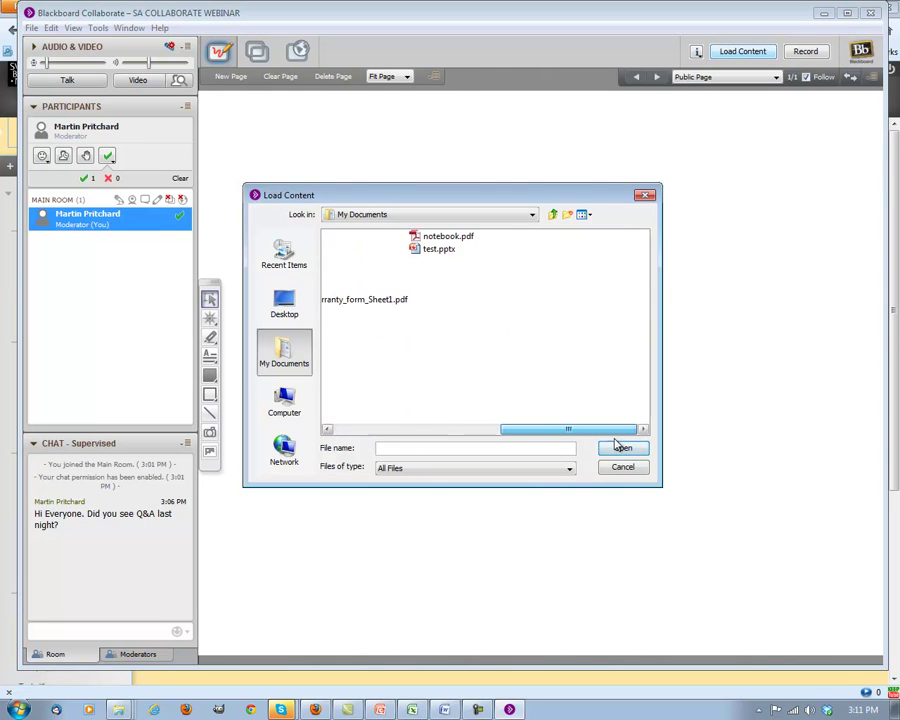
{"action": "left_click", "coordinate": [440, 249]}
{"action": "left_click", "coordinate": [628, 450]}
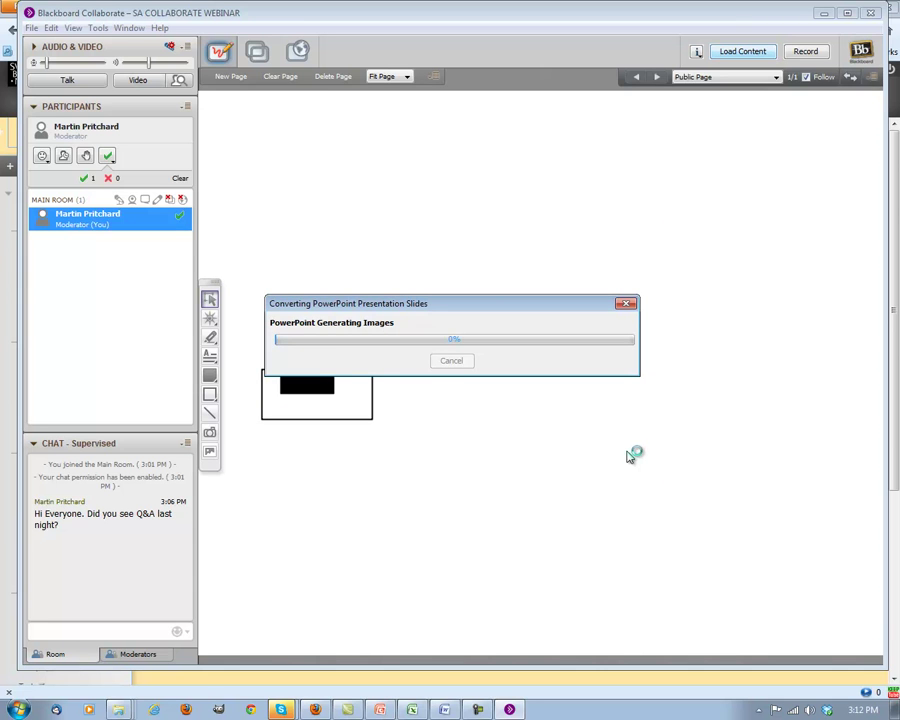
Close PowerPoint, saving the changes to Collaborate Intro 2013 May.pptx, and dismiss the presentation loading error in Blackboard Collaborate.
{"action": "left_click", "coordinate": [347, 693]}
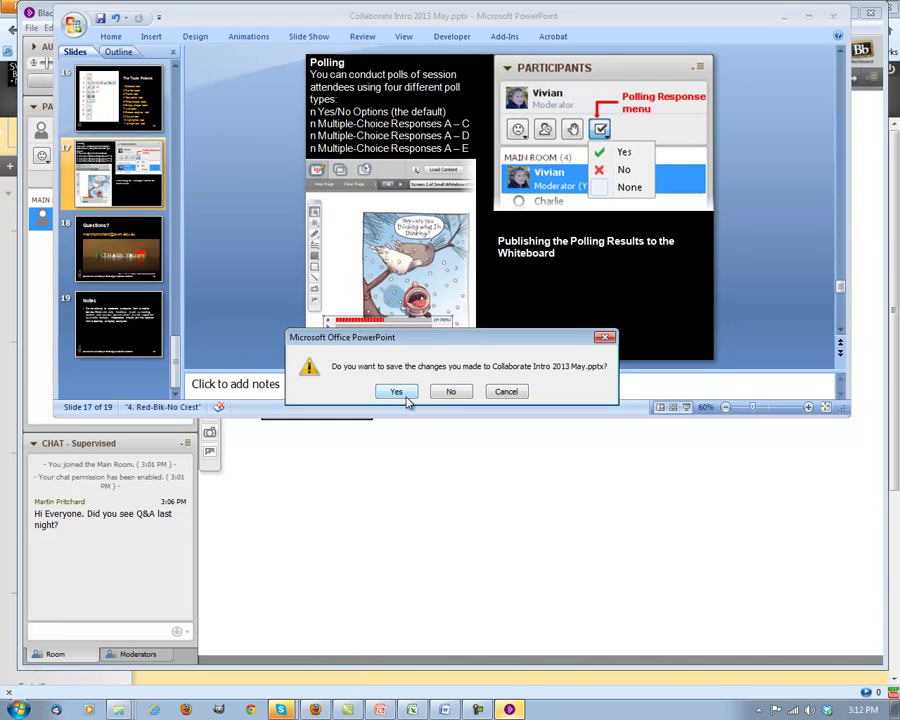
{"action": "left_click", "coordinate": [400, 393]}
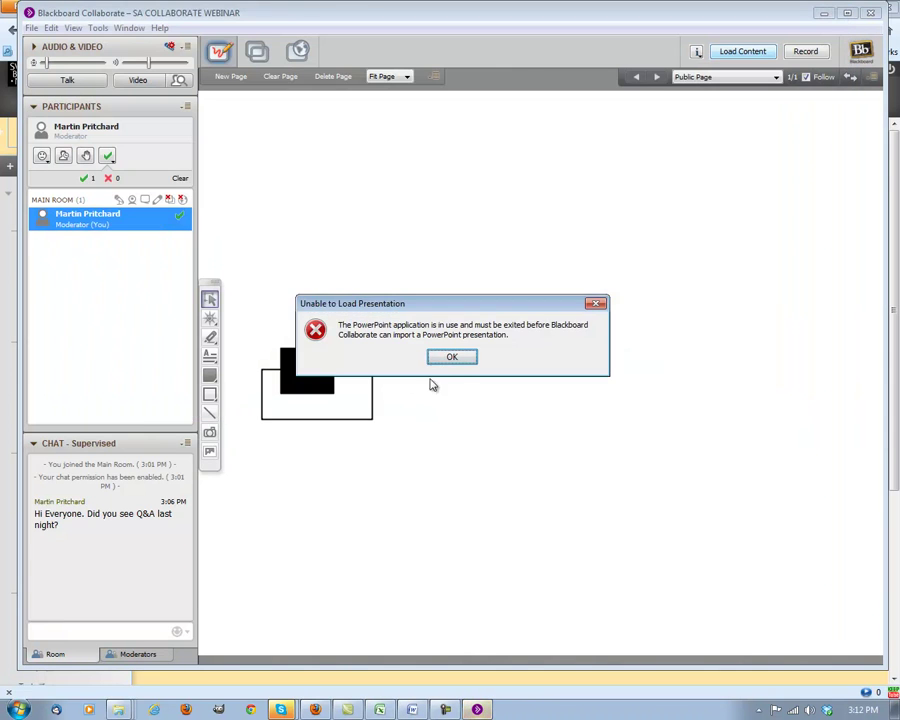
{"action": "left_click", "coordinate": [455, 360]}
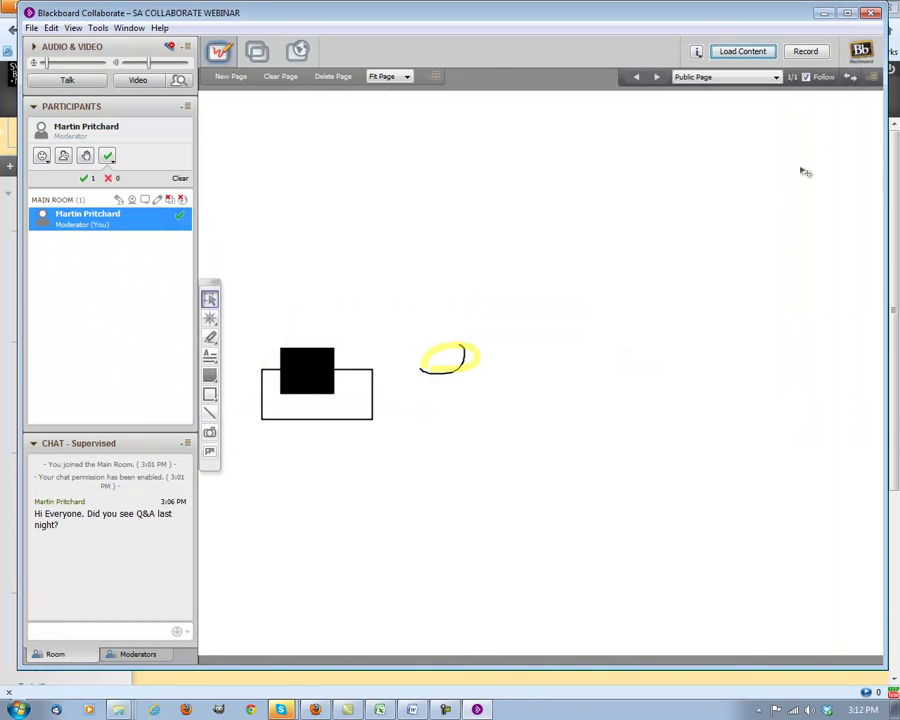
Load the presentation test.pptx from My Documents onto the whiteboard as slides.
{"action": "left_click", "coordinate": [747, 51]}
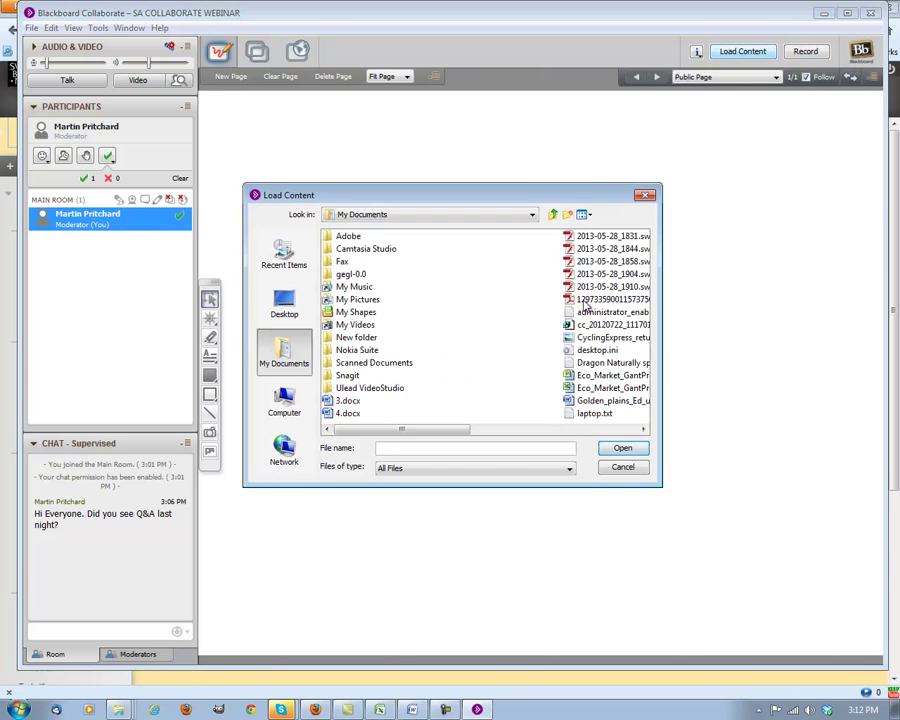
{"action": "left_click", "coordinate": [590, 429]}
{"action": "left_click", "coordinate": [534, 248]}
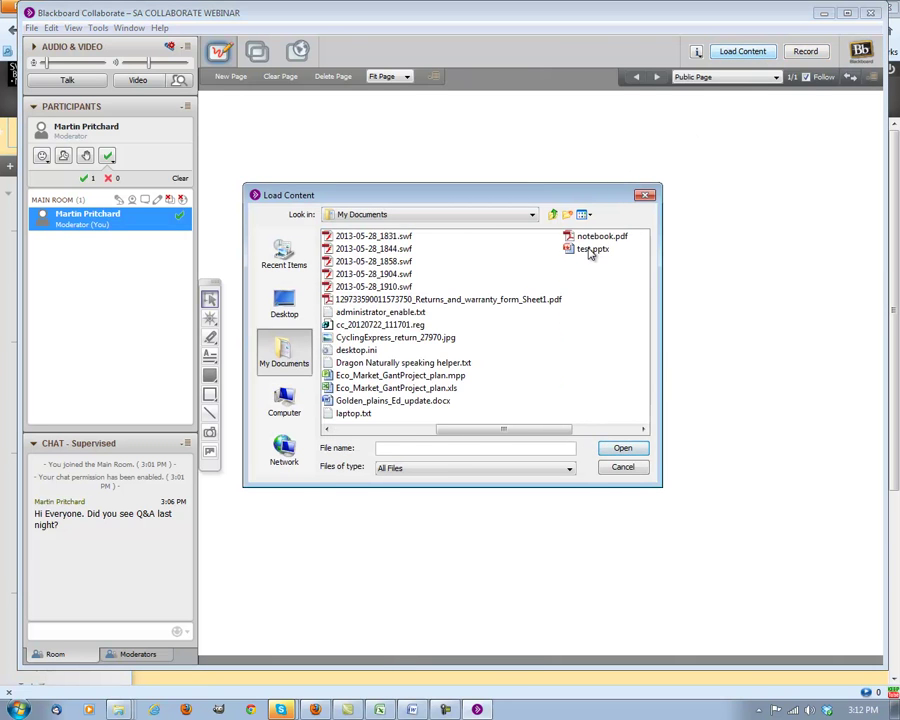
{"action": "left_click", "coordinate": [631, 428]}
{"action": "left_click", "coordinate": [622, 449]}
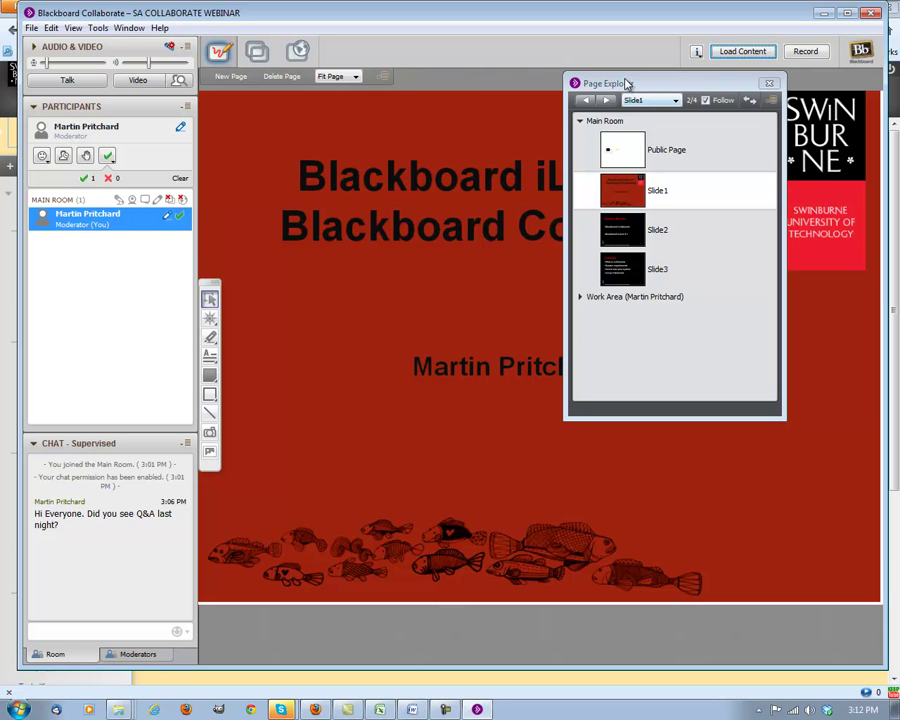
Move the Page Explorer window clear of the slide title, and display Slide2 followed by Slide3 on the whiteboard.
{"action": "left_click_drag", "start_coordinate": [631, 83], "coordinate": [729, 181]}
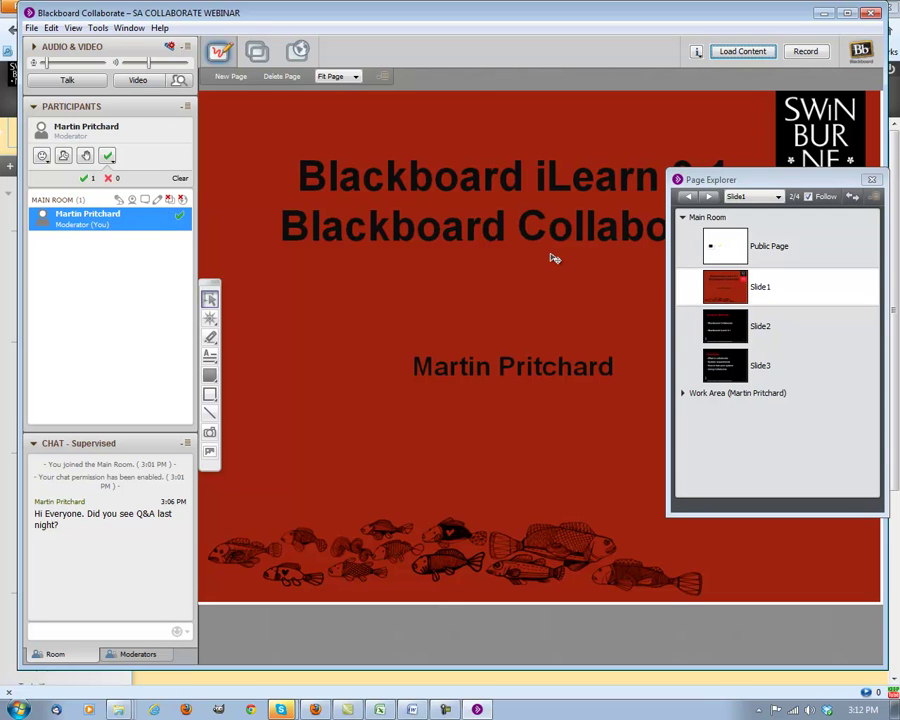
{"action": "left_click", "coordinate": [731, 326]}
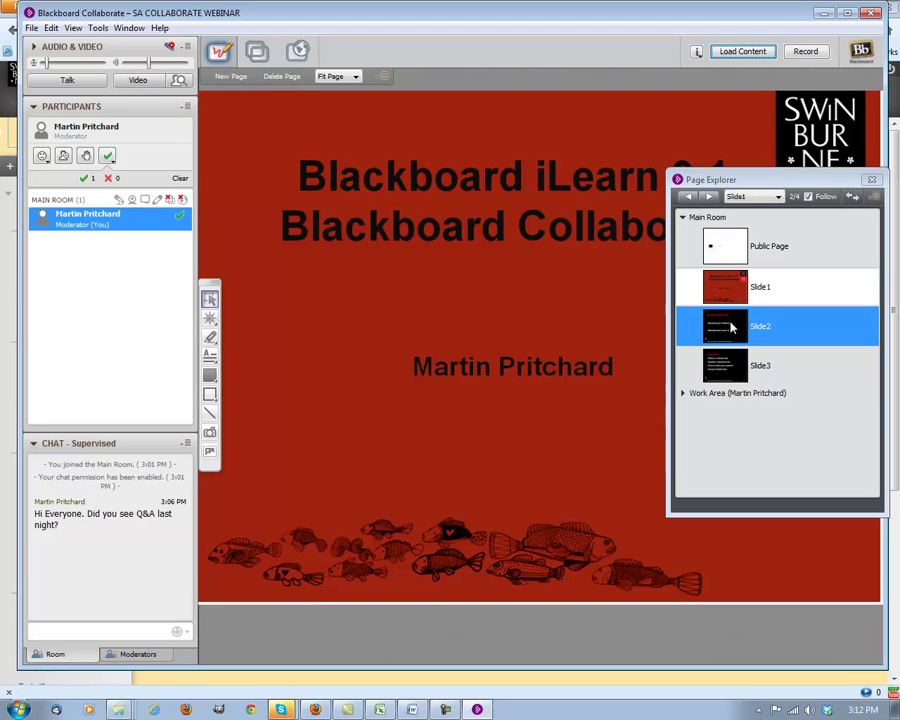
{"action": "double_click", "coordinate": [731, 326]}
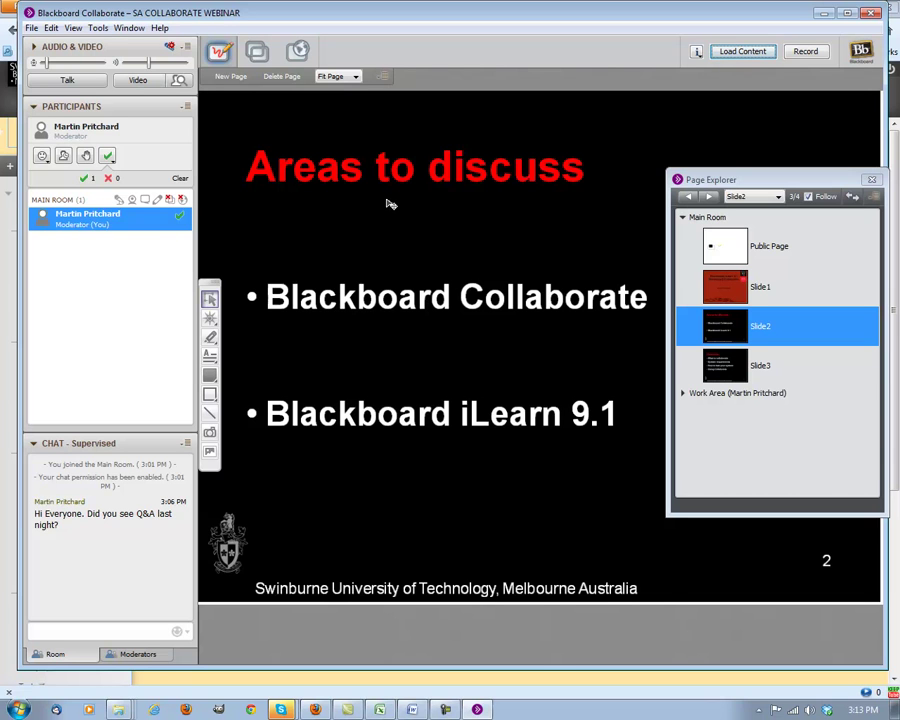
{"action": "left_click", "coordinate": [727, 368]}
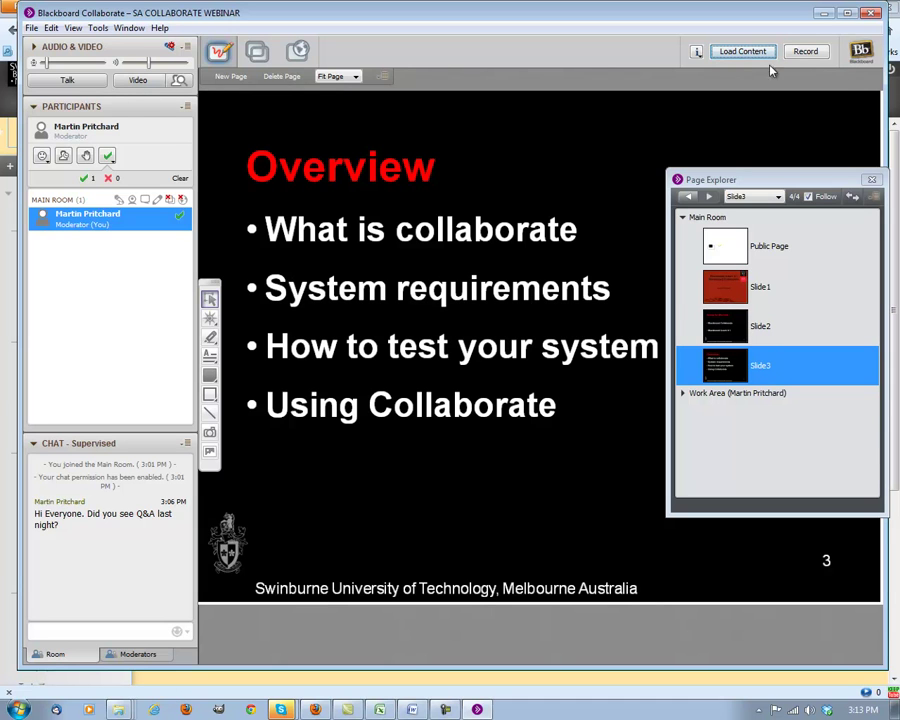
Turn on the microphone with Talk and bring up the Yes, No and None polling response choices.
{"action": "left_click", "coordinate": [75, 84]}
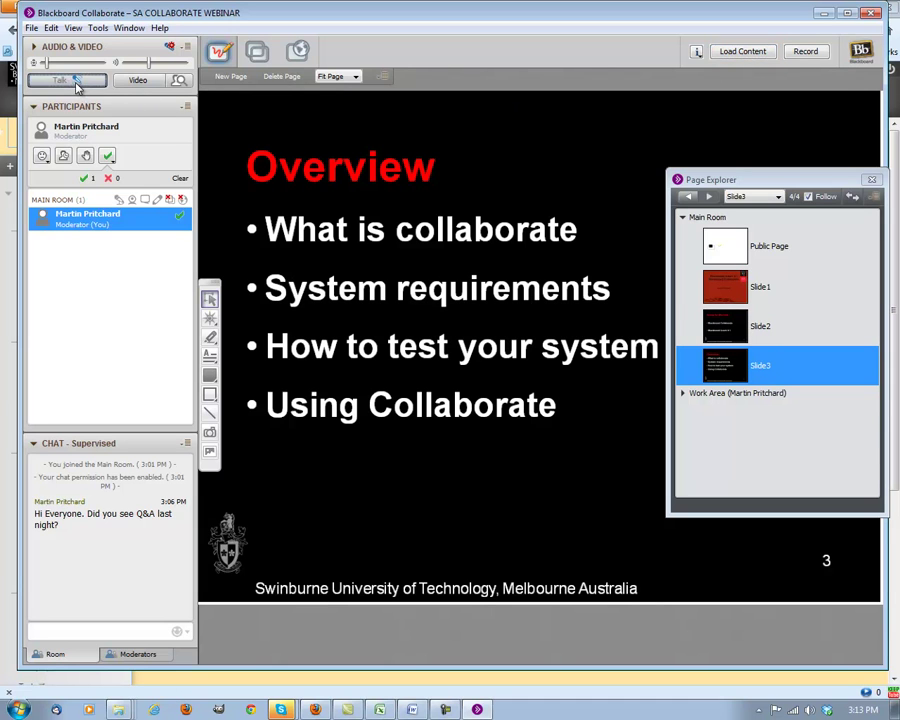
{"action": "left_click", "coordinate": [107, 155]}
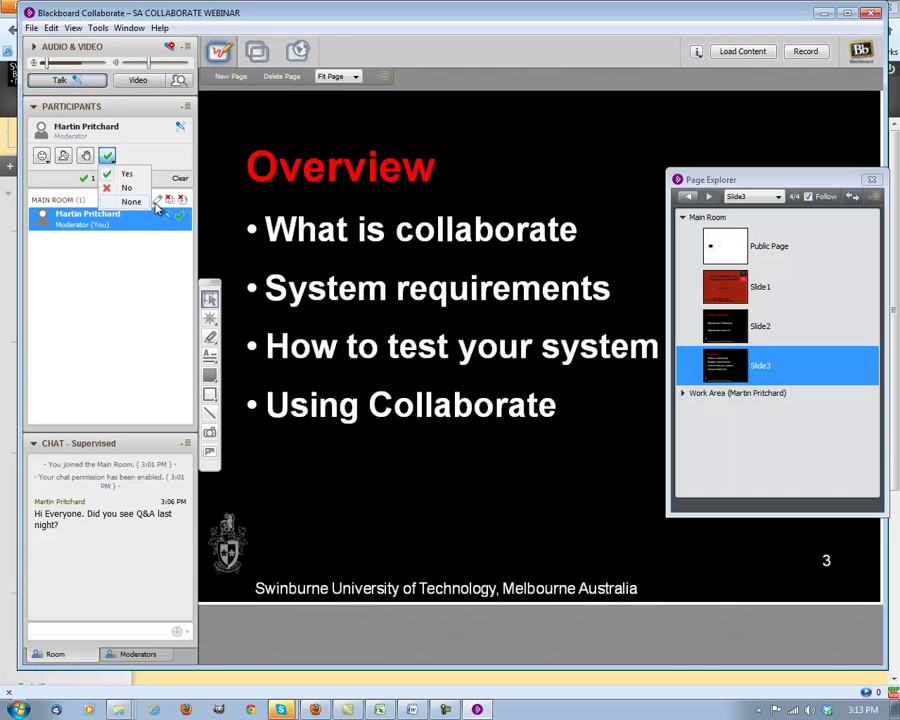
{"action": "left_click", "coordinate": [134, 203]}
Return to the Public Page and add a text box above the drawn shapes reading "Key points from the presso...".
{"action": "left_click", "coordinate": [733, 253]}
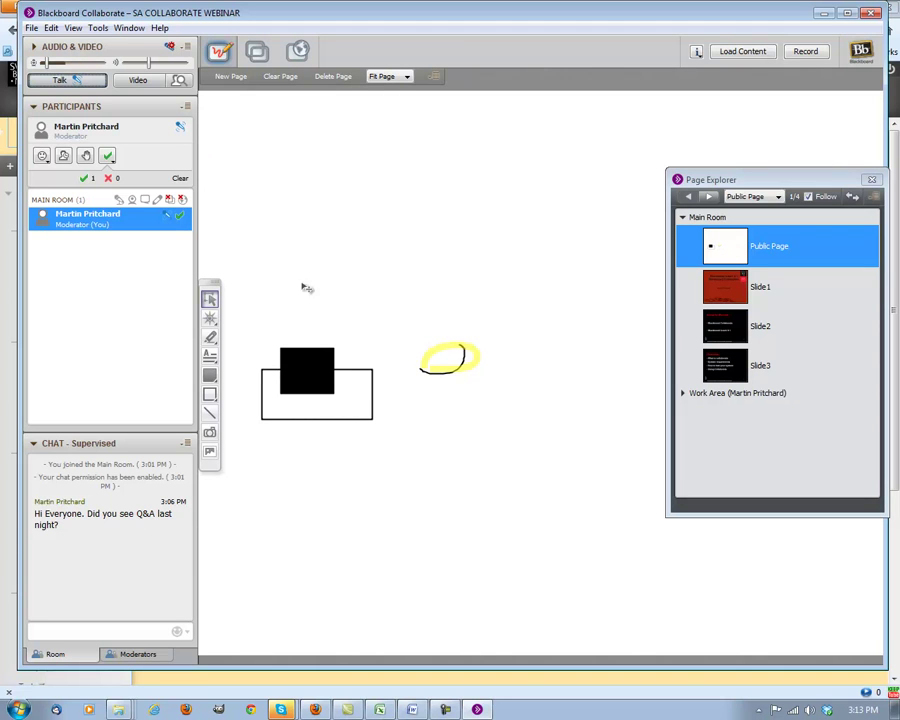
{"action": "left_click", "coordinate": [214, 355]}
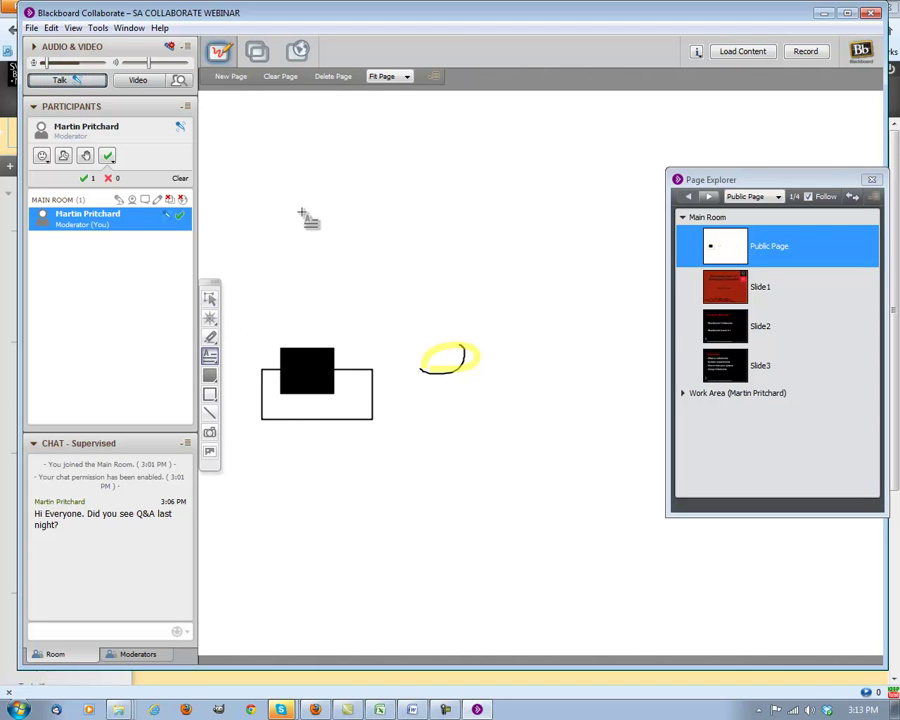
{"action": "left_click_drag", "start_coordinate": [299, 204], "coordinate": [523, 335]}
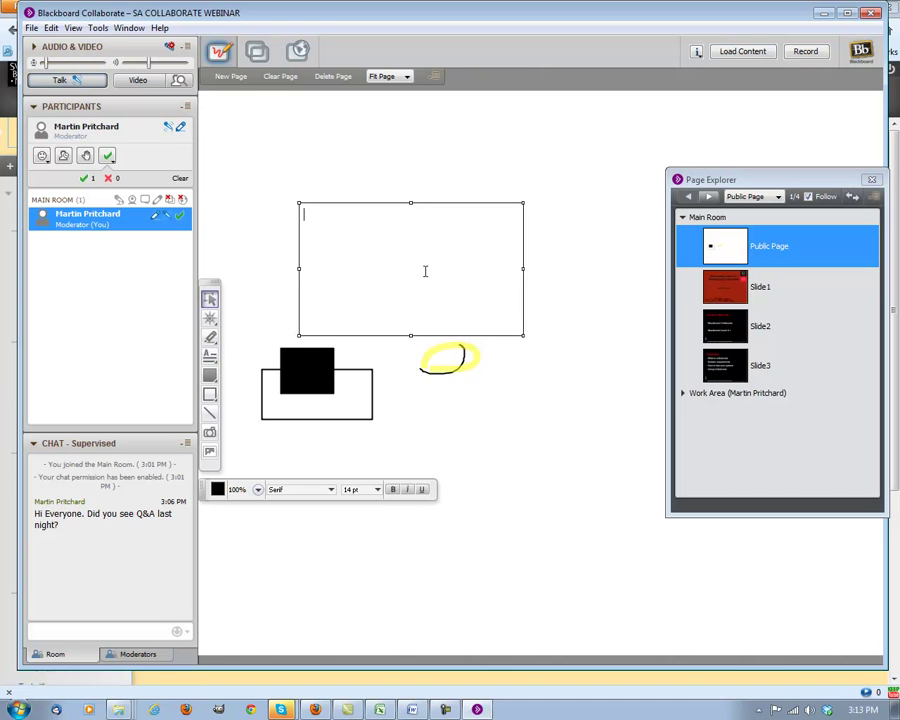
{"action": "type", "text": "Key points from the presso."}
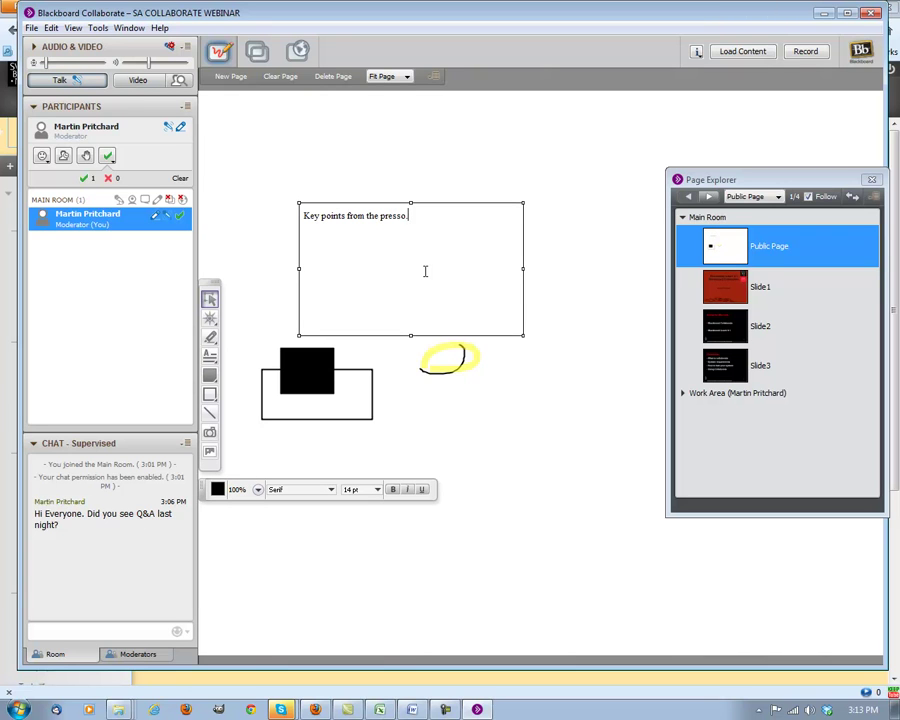
{"action": "type", "text": ".."}
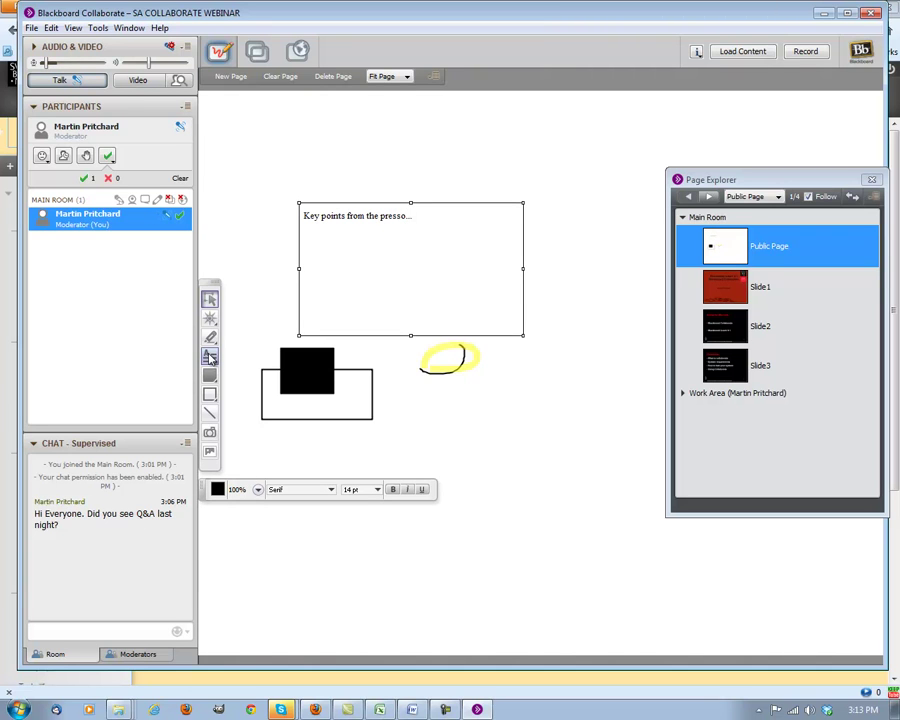
{"action": "left_click", "coordinate": [483, 172]}
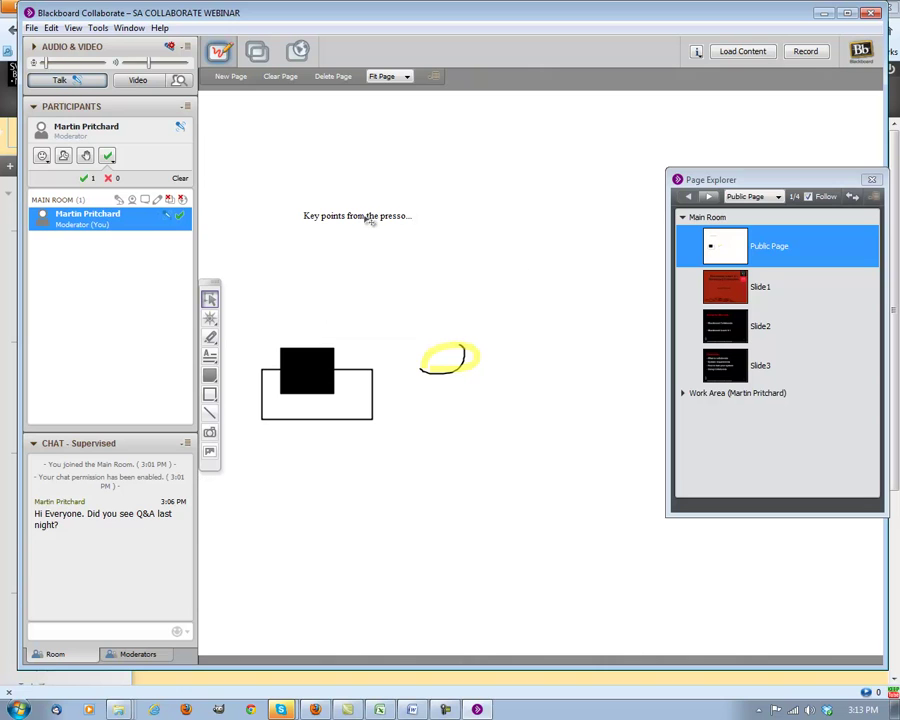